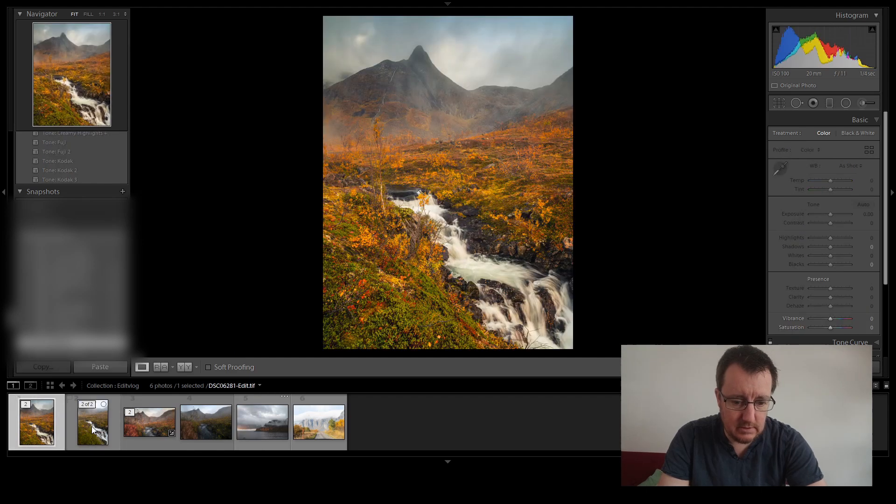
Step: Look through the photos in the collection one by one, ending on the autumn road photo DSC08105.ARW
{"action": "left_click", "coordinate": [92, 426]}
{"action": "left_click", "coordinate": [158, 427]}
{"action": "left_click", "coordinate": [199, 427]}
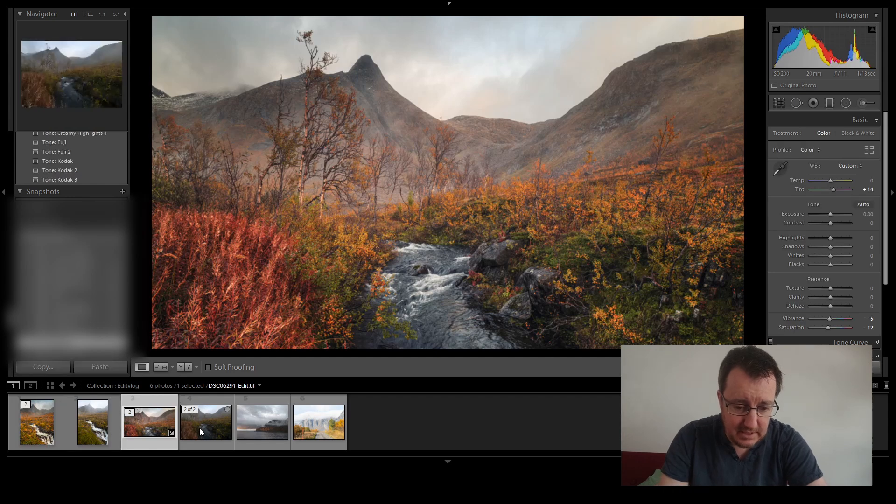
{"action": "left_click", "coordinate": [211, 430]}
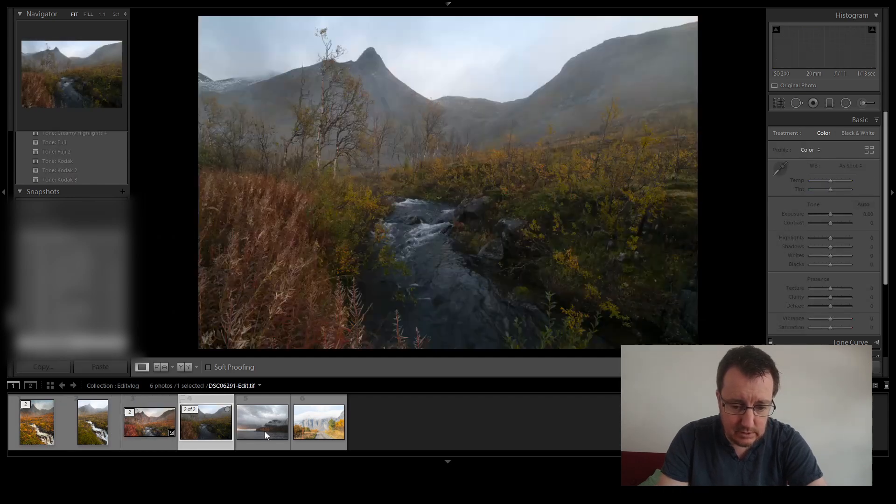
{"action": "left_click", "coordinate": [264, 431]}
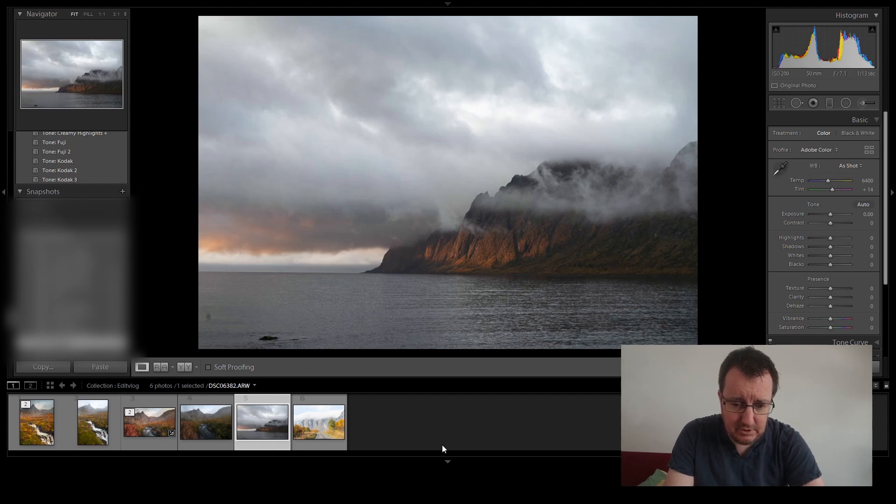
{"action": "left_click", "coordinate": [316, 430]}
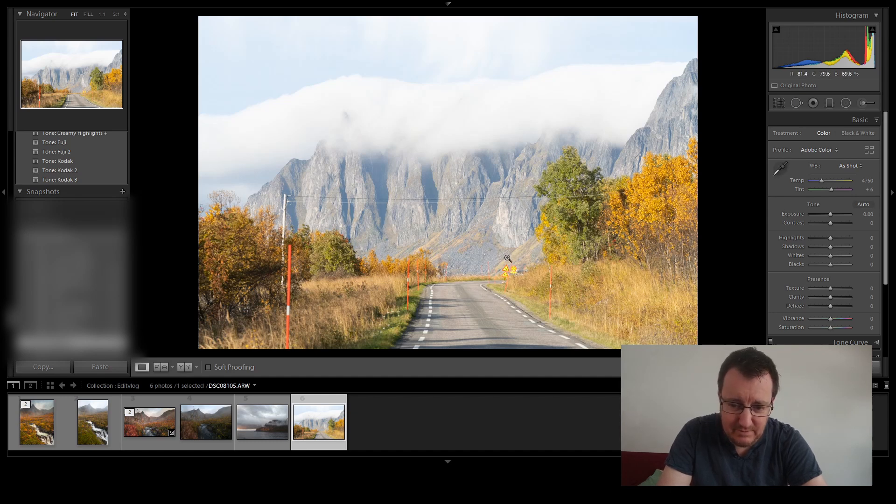
Step: Examine the road photo at 1:1 around the road signs, the mountain rock faces and the roadside grass with the marker pole
{"action": "left_click", "coordinate": [519, 275]}
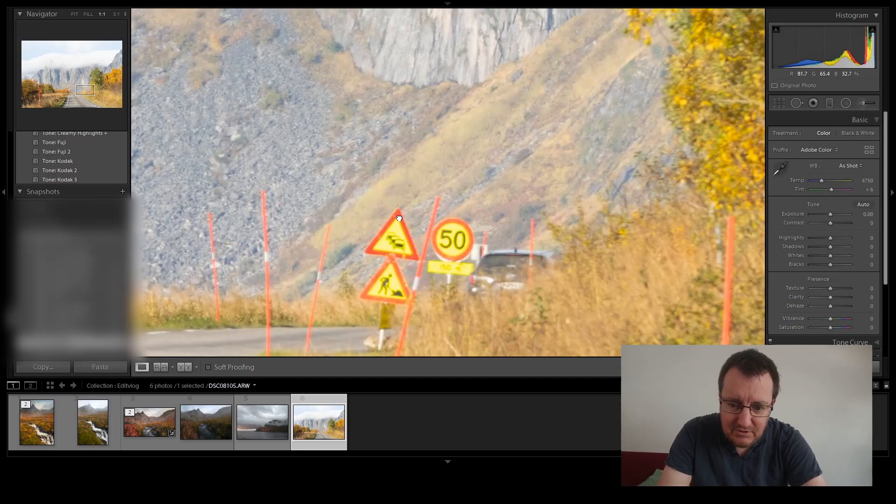
{"action": "left_click", "coordinate": [459, 303]}
{"action": "left_click", "coordinate": [525, 281]}
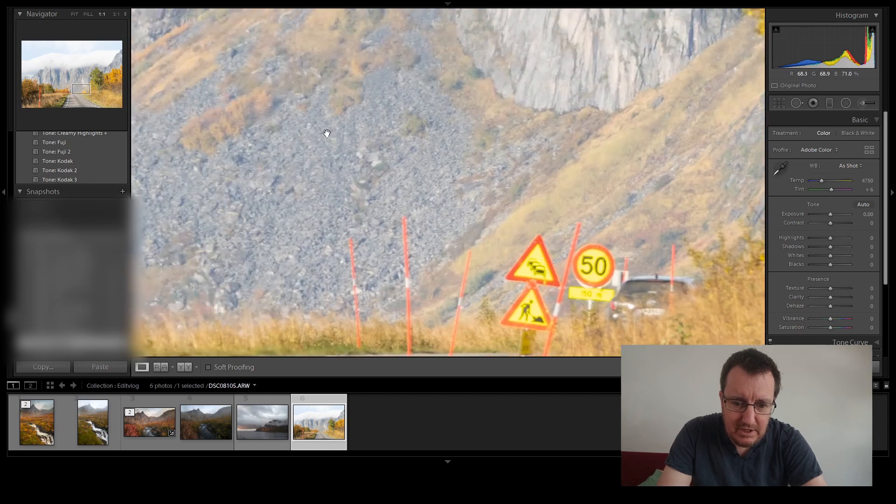
{"action": "left_click_drag", "start_coordinate": [326, 133], "coordinate": [456, 198]}
{"action": "left_click_drag", "start_coordinate": [377, 178], "coordinate": [418, 302]}
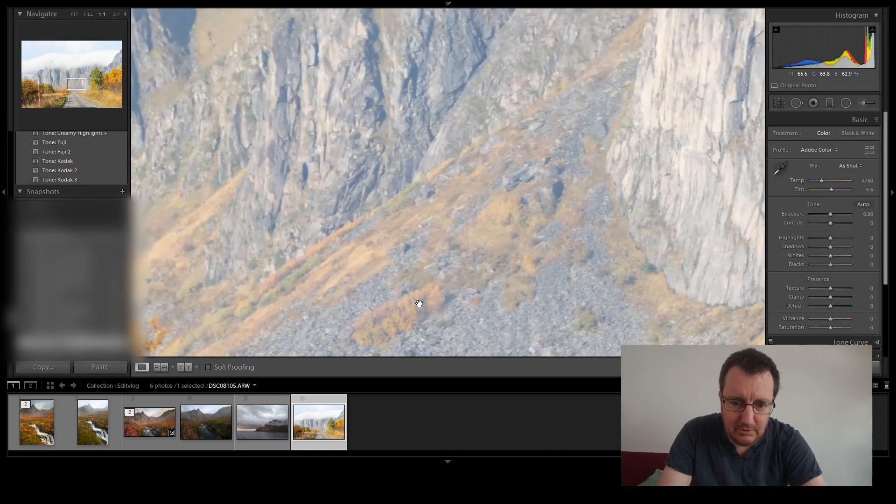
{"action": "left_click_drag", "start_coordinate": [440, 150], "coordinate": [380, 204]}
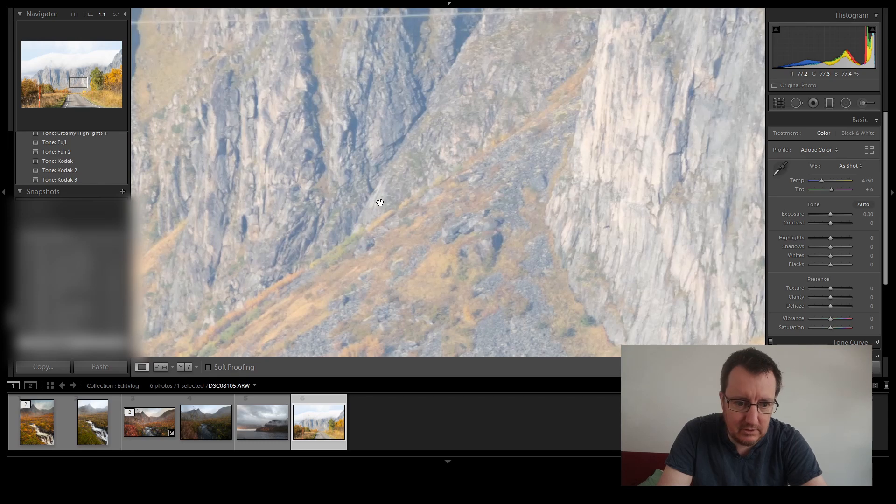
{"action": "left_click", "coordinate": [404, 201]}
{"action": "left_click", "coordinate": [262, 341]}
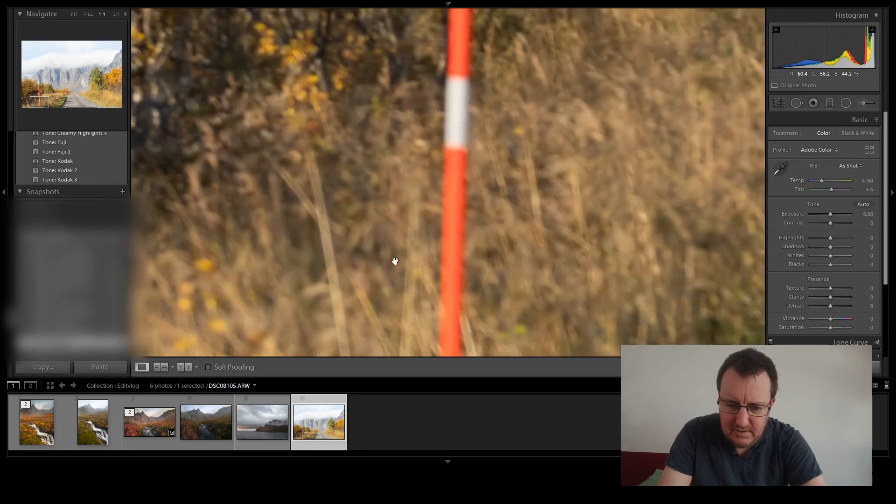
{"action": "left_click", "coordinate": [531, 184]}
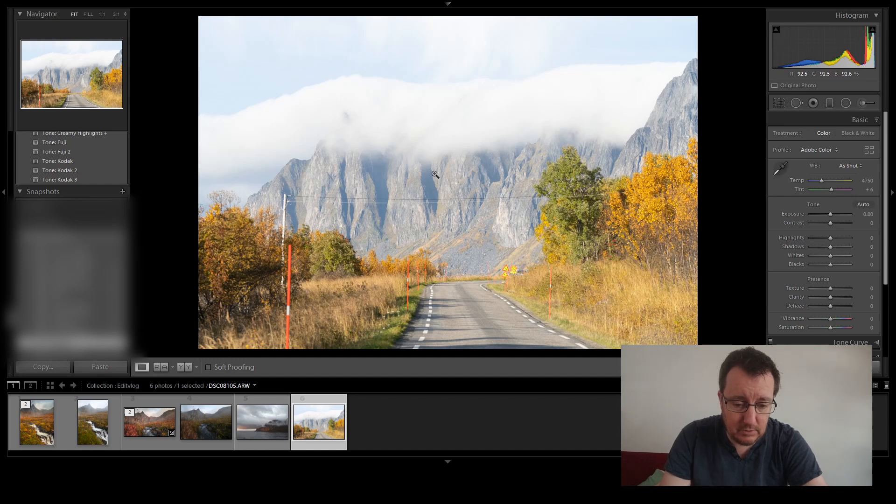
Step: Open the coastal cliff photo DSC06382.ARW and set its profile to Adobe Landscape
{"action": "left_click", "coordinate": [280, 422]}
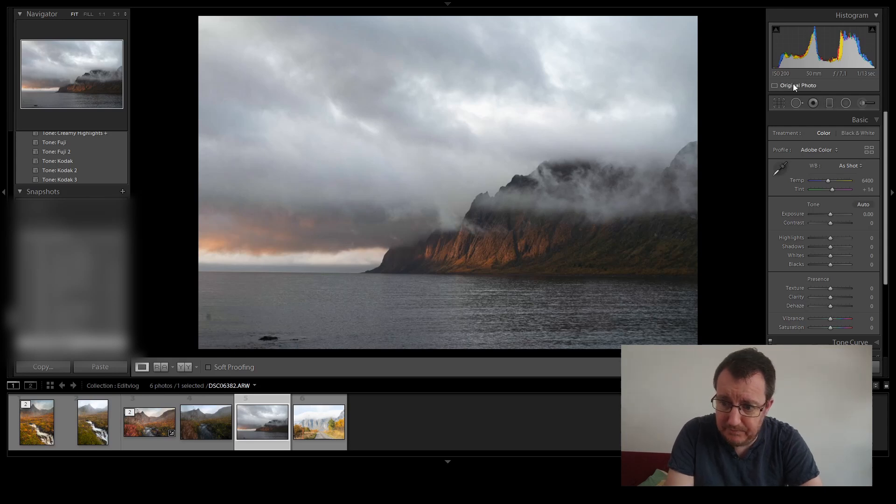
{"action": "left_click", "coordinate": [816, 172]}
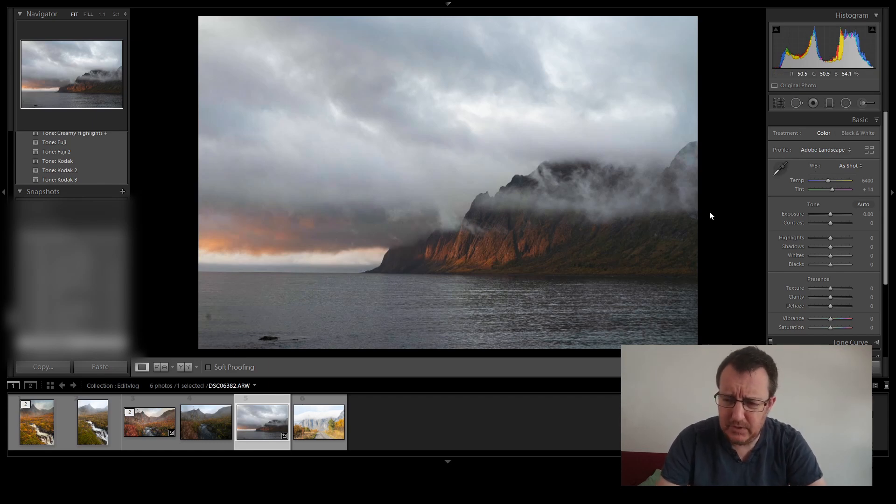
Step: Heal the dark spot on the water near the photo's lower left edge, sampling from the clean water to its right
{"action": "left_click", "coordinate": [202, 323]}
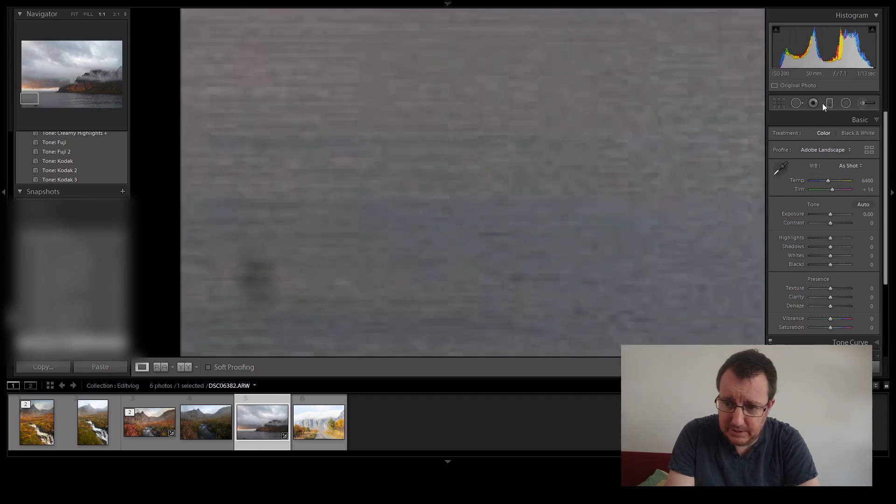
{"action": "left_click", "coordinate": [797, 103]}
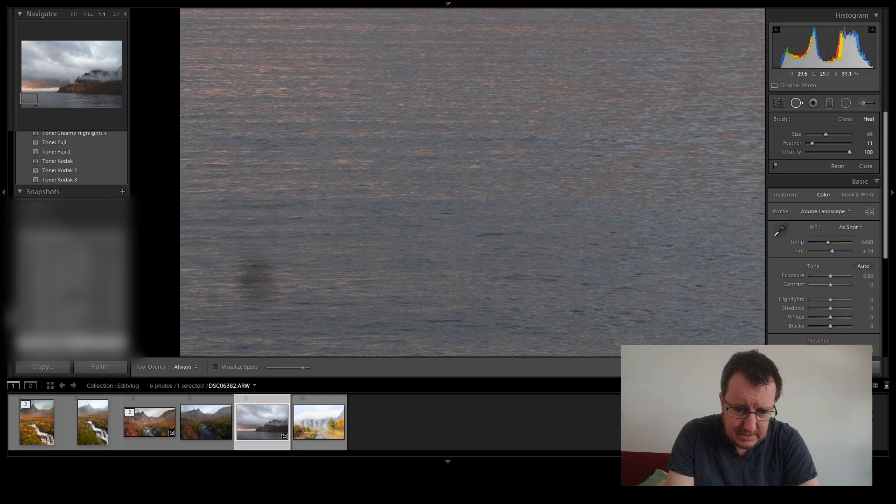
{"action": "mouse_move", "coordinate": [254, 275]}
{"action": "left_mouse_down"}
{"action": "mouse_move", "coordinate": [270, 302]}
{"action": "mouse_move", "coordinate": [262, 264]}
{"action": "mouse_move", "coordinate": [250, 268]}
{"action": "mouse_move", "coordinate": [250, 290]}
{"action": "left_mouse_up"}
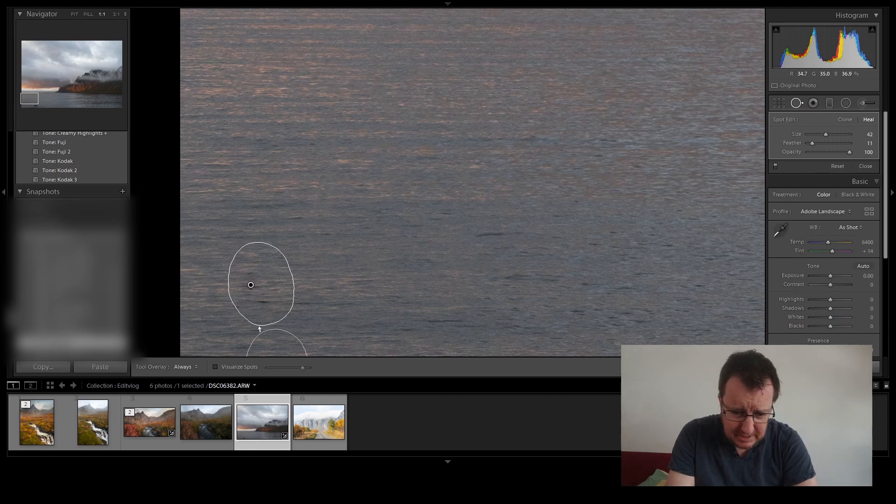
{"action": "mouse_move", "coordinate": [286, 350]}
{"action": "left_mouse_down"}
{"action": "mouse_move", "coordinate": [377, 279]}
{"action": "mouse_move", "coordinate": [378, 292]}
{"action": "mouse_move", "coordinate": [386, 262]}
{"action": "mouse_move", "coordinate": [385, 288]}
{"action": "left_mouse_up"}
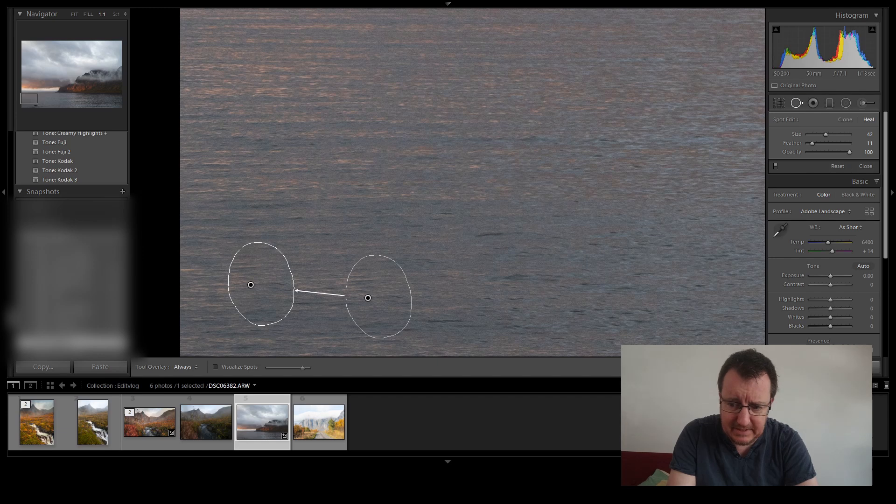
{"action": "key", "text": "q"}
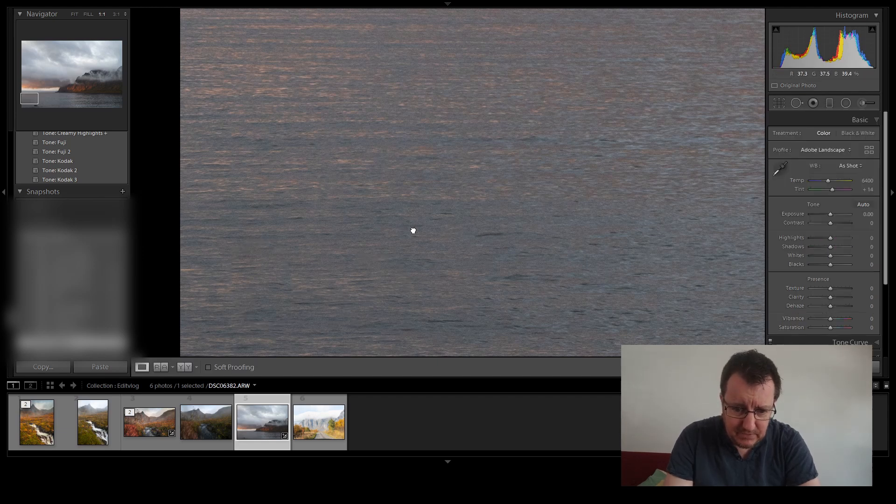
{"action": "left_click", "coordinate": [413, 231]}
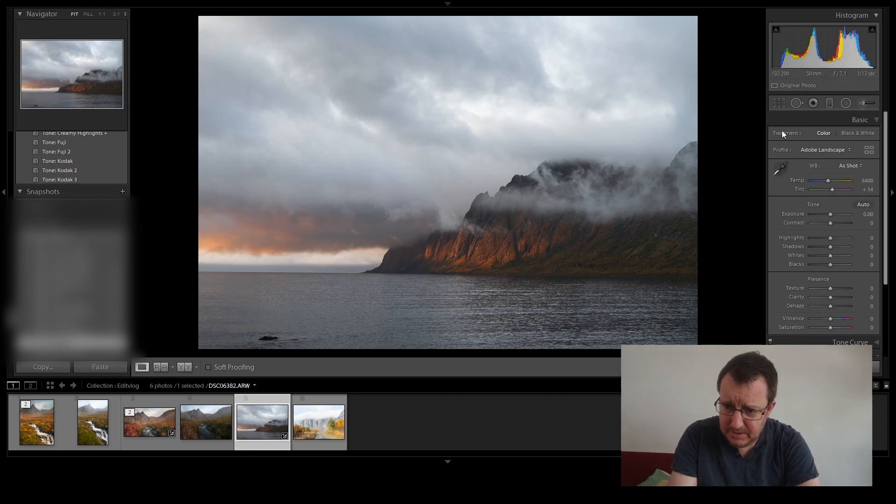
Step: Straighten the horizon against a grid overlay by rotating the crop to an angle of about -0.58
{"action": "left_click", "coordinate": [779, 105]}
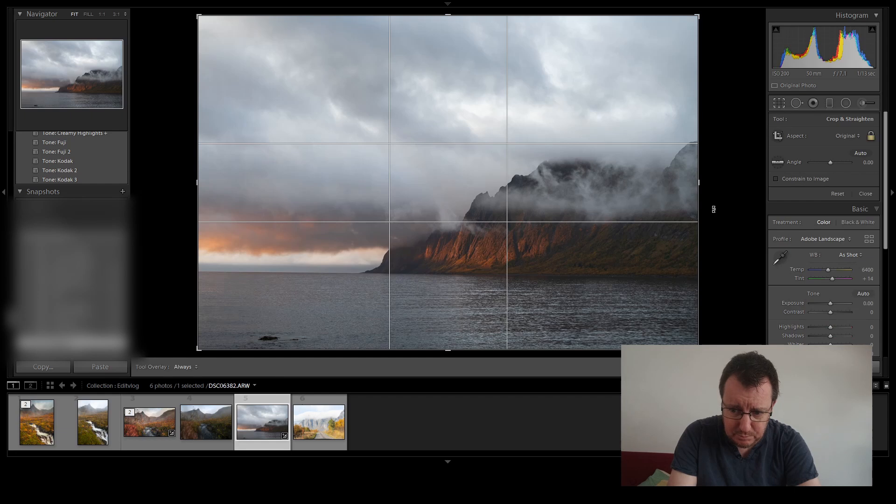
{"action": "key", "text": "o"}
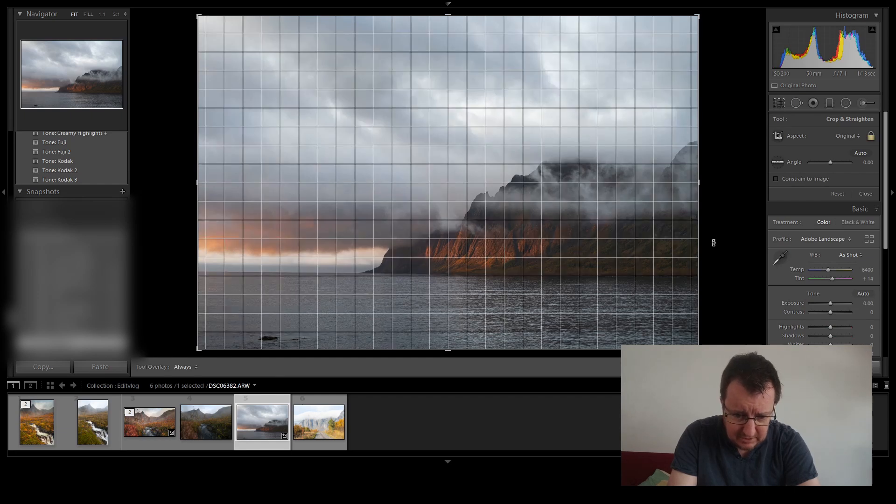
{"action": "left_click_drag", "start_coordinate": [714, 242], "coordinate": [713, 239]}
{"action": "key", "text": "Return"}
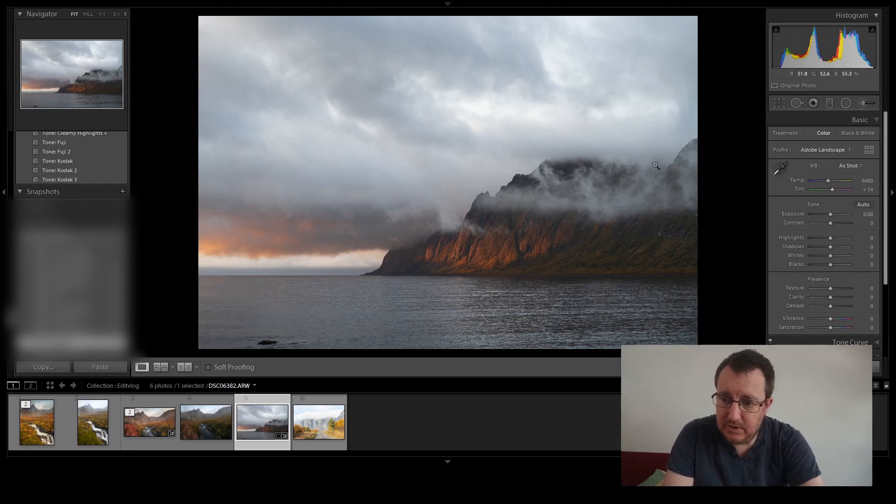
Step: Crop the photo from the lower edge at the original aspect ratio to remove the small rock in the water
{"action": "left_click", "coordinate": [779, 103]}
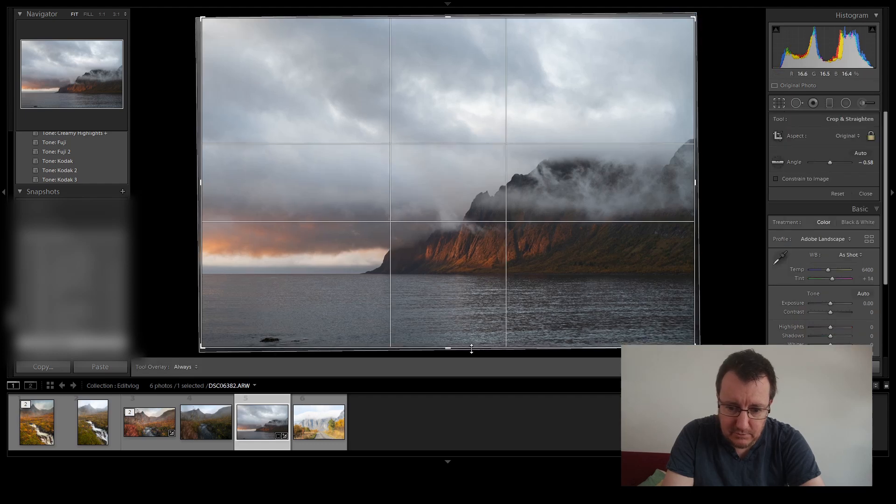
{"action": "left_click_drag", "start_coordinate": [448, 349], "coordinate": [449, 334]}
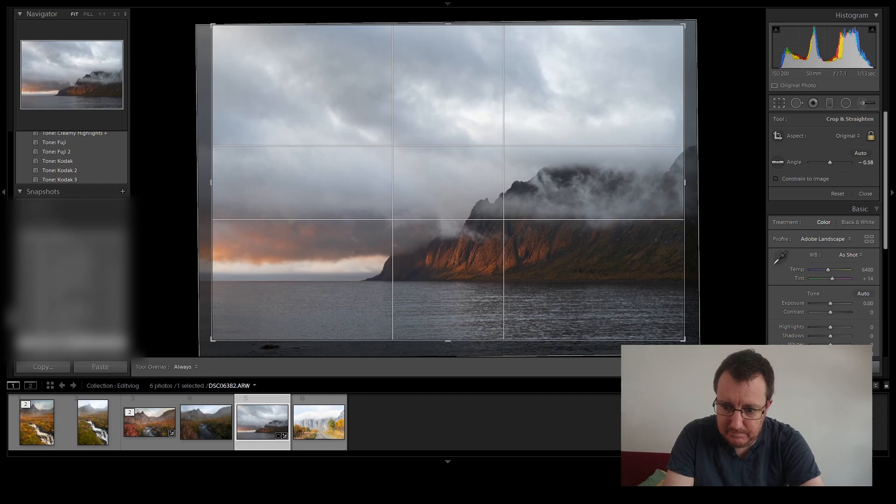
{"action": "key", "text": "Return"}
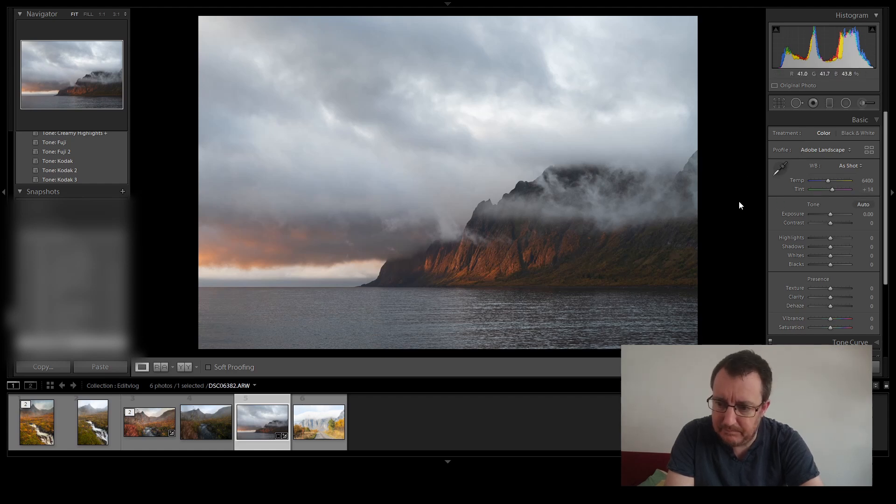
Step: Apply automatic tone adjustments to the coastal cliff photo
{"action": "left_click", "coordinate": [864, 205]}
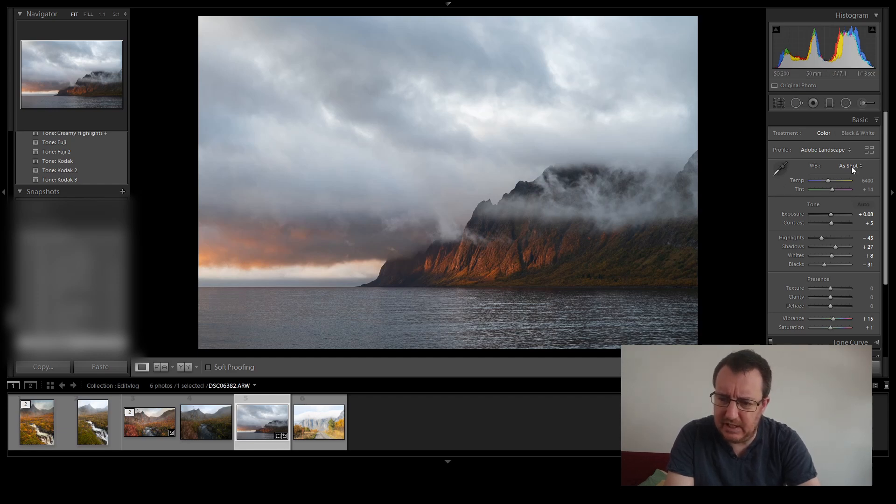
Step: Try the Daylight and Cloudy white balance presets and return to As Shot
{"action": "left_click", "coordinate": [819, 199]}
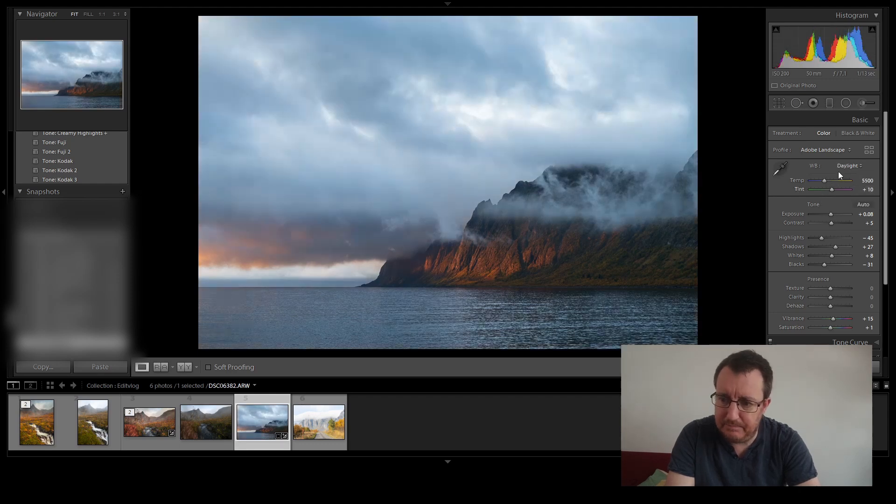
{"action": "left_click", "coordinate": [818, 208]}
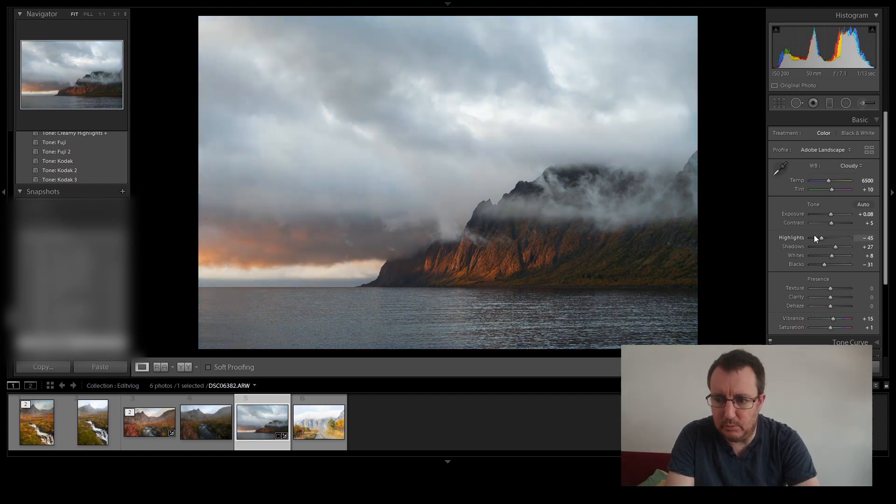
{"action": "left_click", "coordinate": [833, 176]}
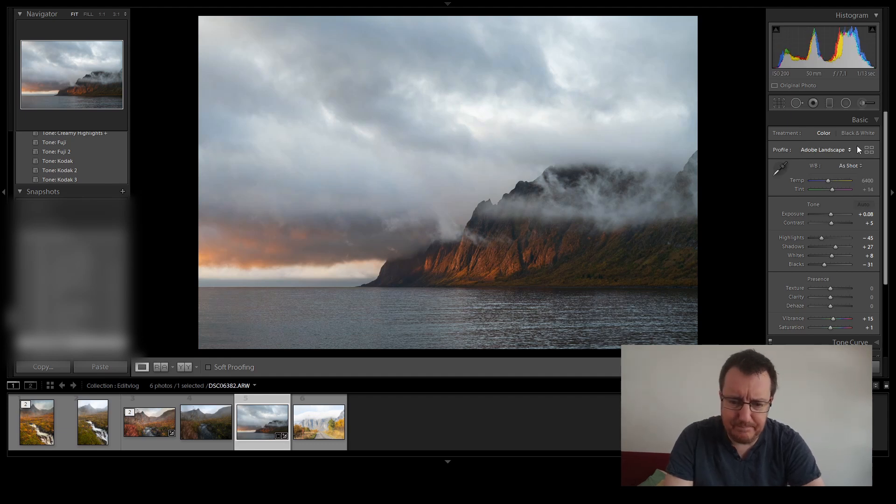
Step: Add a graduated filter from the upper sky to just above the horizon, with Temp reset to 0 and Exposure at -1.04
{"action": "left_click", "coordinate": [830, 103]}
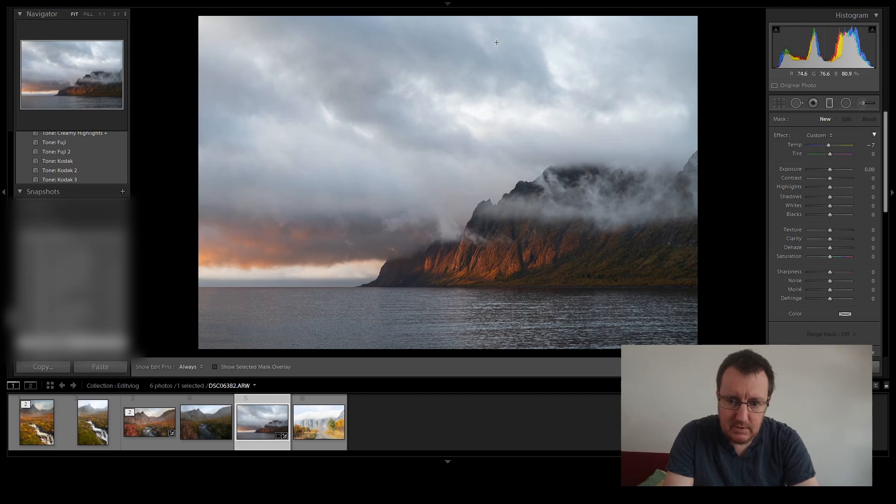
{"action": "left_click_drag", "start_coordinate": [495, 42], "coordinate": [500, 260]}
{"action": "double_click", "coordinate": [829, 144]}
{"action": "left_click", "coordinate": [820, 169]}
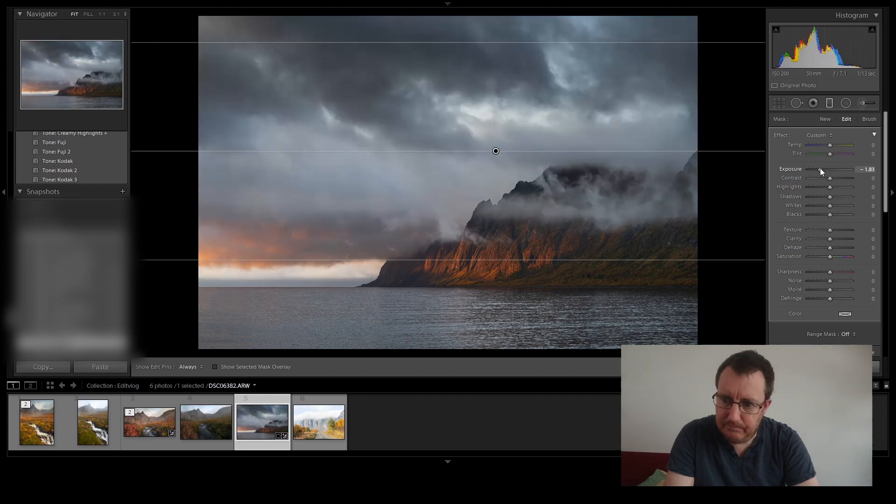
{"action": "left_click_drag", "start_coordinate": [820, 169], "coordinate": [824, 169]}
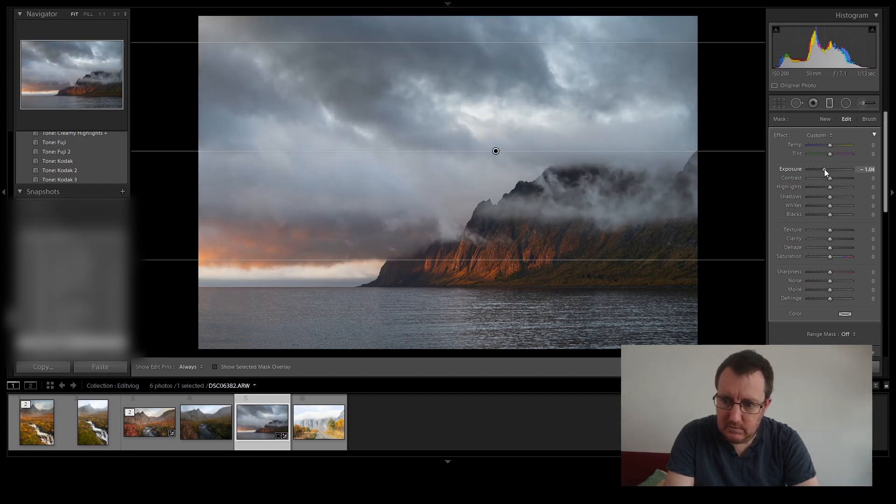
Step: Set the sky filter's Highlights to -63, Clarity to 33 and Dehaze to 7, and shift the gradient down to end just below the horizon
{"action": "left_click", "coordinate": [816, 187]}
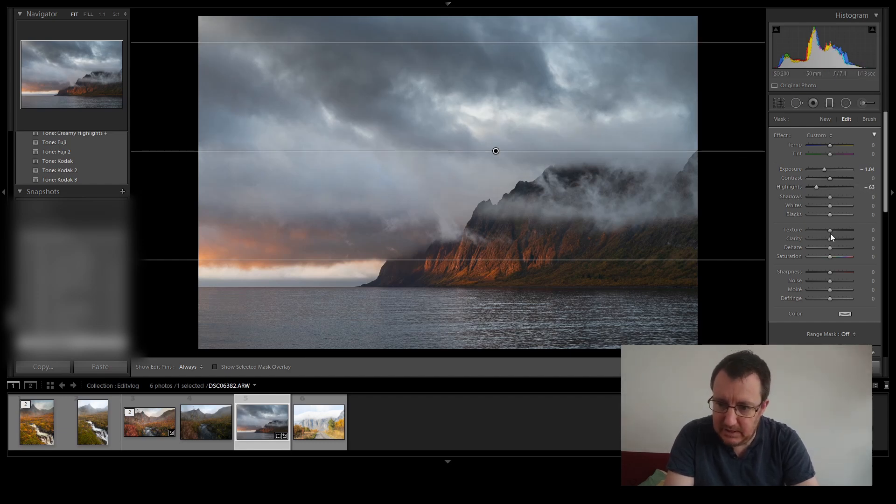
{"action": "left_click_drag", "start_coordinate": [831, 239], "coordinate": [838, 240]}
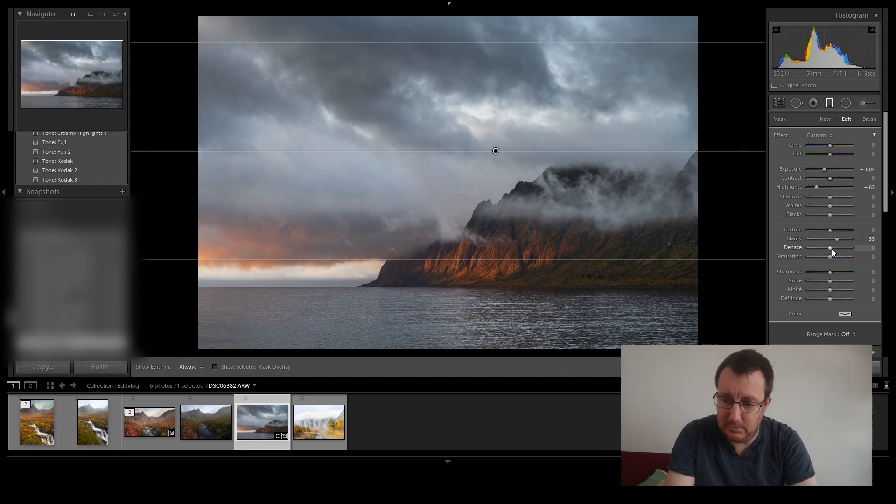
{"action": "mouse_move", "coordinate": [832, 248]}
{"action": "left_mouse_down"}
{"action": "mouse_move", "coordinate": [855, 250]}
{"action": "mouse_move", "coordinate": [833, 250]}
{"action": "left_mouse_up"}
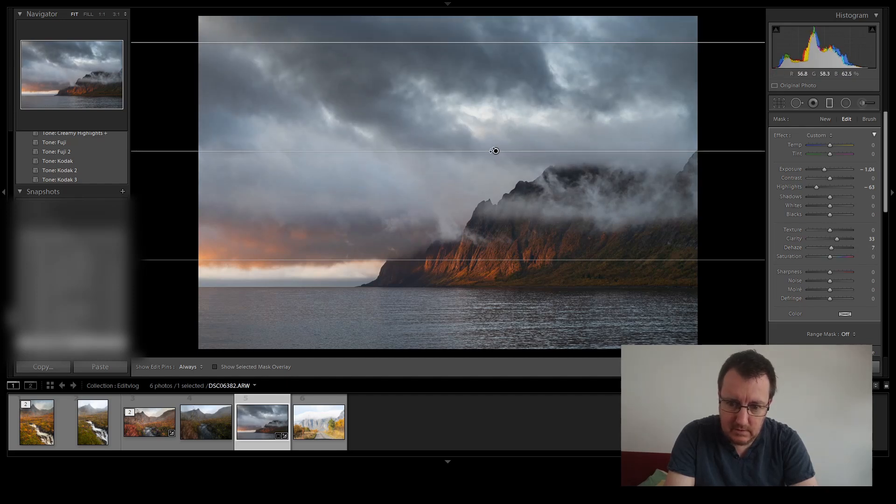
{"action": "left_click_drag", "start_coordinate": [494, 150], "coordinate": [494, 186]}
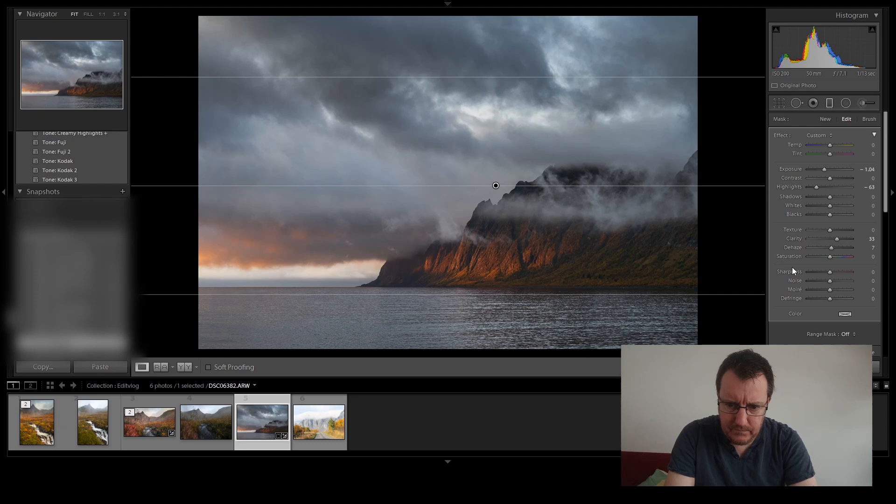
Step: Paint an adjustment brush mask over the cliff and its misty ridge, with Temp reset to 0 and Clarity at 48
{"action": "key", "text": "m"}
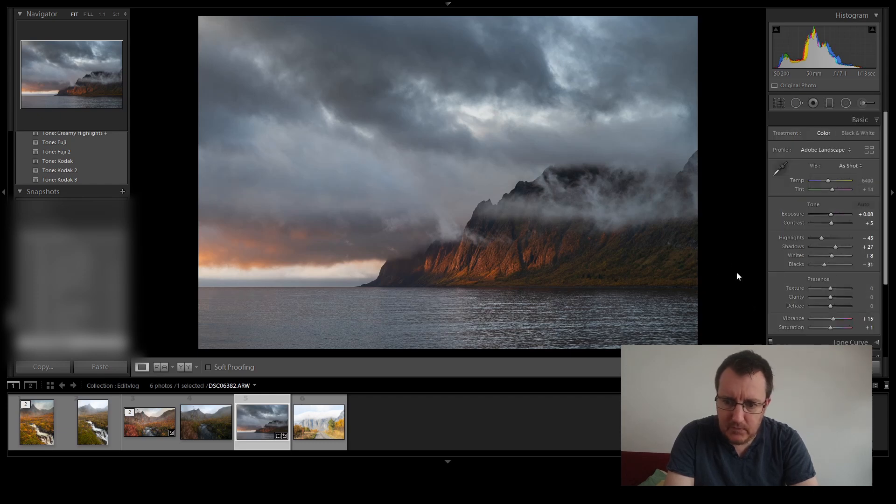
{"action": "left_click", "coordinate": [861, 104]}
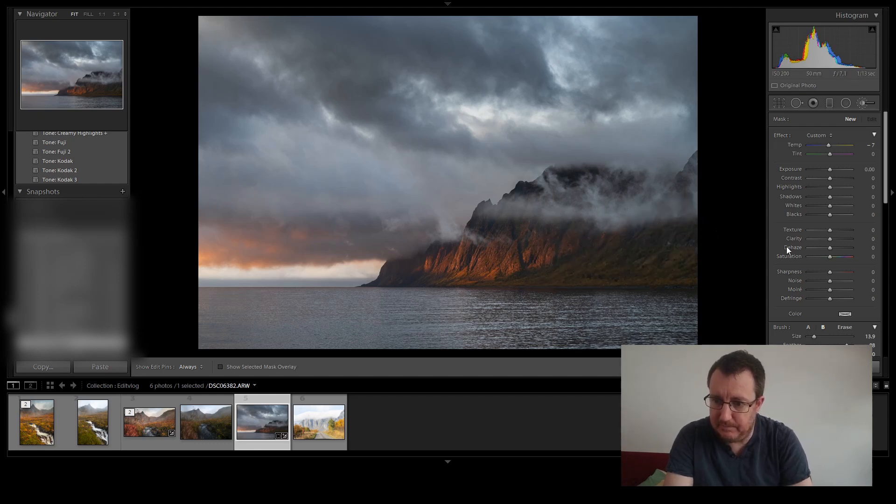
{"action": "double_click", "coordinate": [829, 146]}
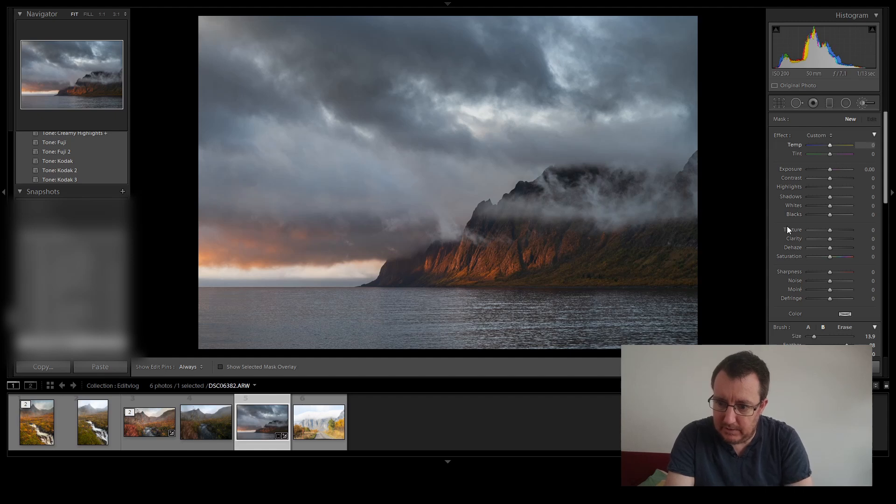
{"action": "left_click", "coordinate": [840, 238]}
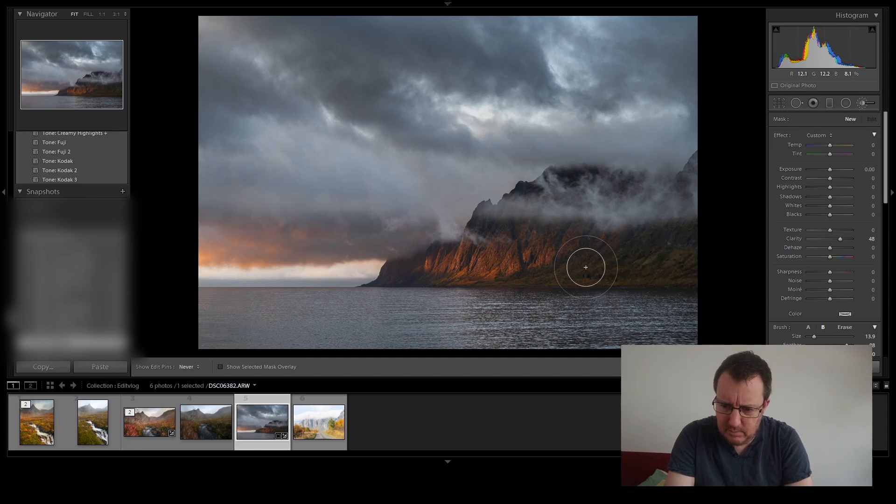
{"action": "mouse_move", "coordinate": [636, 256]}
{"action": "left_mouse_down"}
{"action": "mouse_move", "coordinate": [564, 266]}
{"action": "mouse_move", "coordinate": [688, 253]}
{"action": "left_mouse_up"}
{"action": "key", "text": "h"}
{"action": "mouse_move", "coordinate": [503, 239]}
{"action": "left_mouse_down"}
{"action": "mouse_move", "coordinate": [539, 220]}
{"action": "mouse_move", "coordinate": [532, 208]}
{"action": "mouse_move", "coordinate": [569, 199]}
{"action": "mouse_move", "coordinate": [719, 202]}
{"action": "left_mouse_up"}
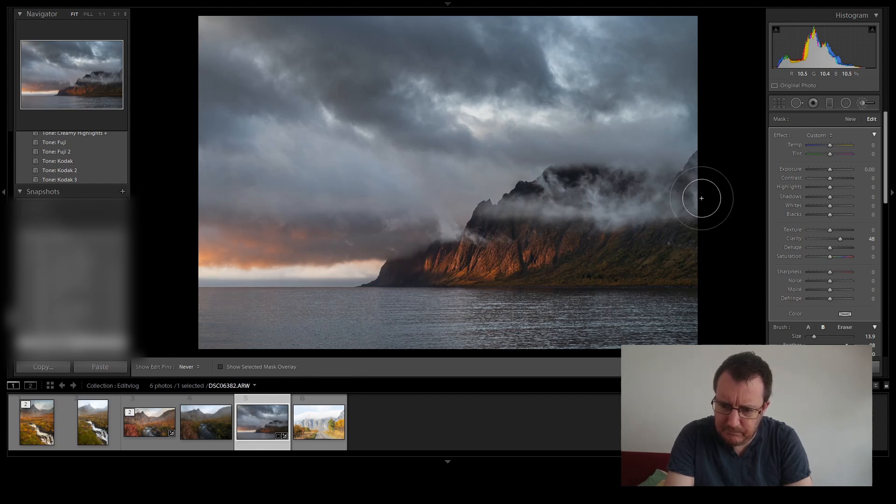
Step: Set the cliff brush adjustment's Texture to 33 and Shadows to 26, and finish the brush edit
{"action": "key", "text": "h"}
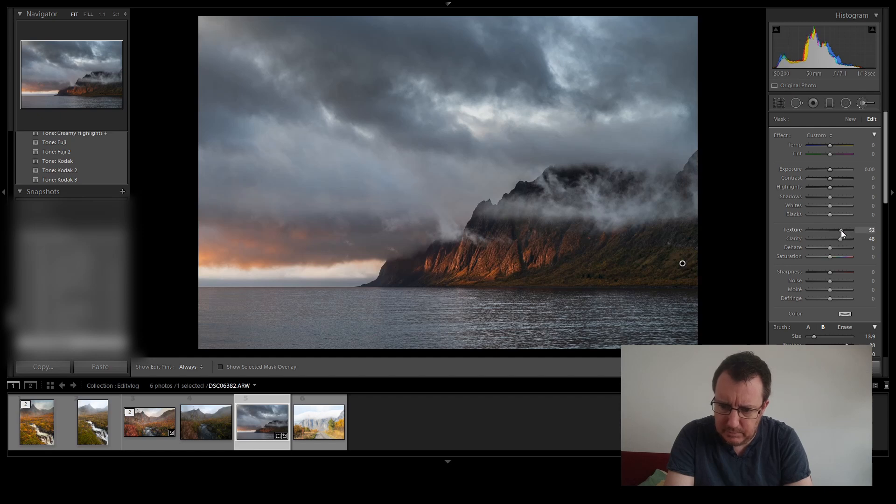
{"action": "left_click_drag", "start_coordinate": [841, 230], "coordinate": [837, 231]}
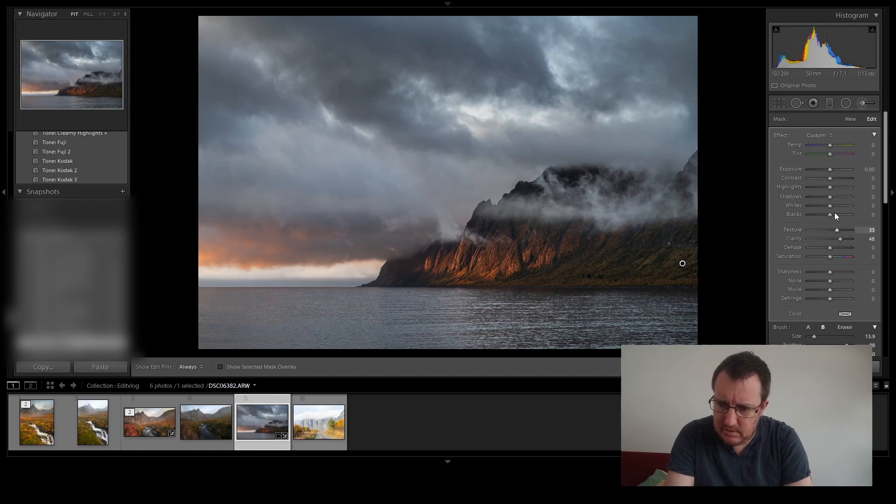
{"action": "left_click_drag", "start_coordinate": [832, 196], "coordinate": [835, 199]}
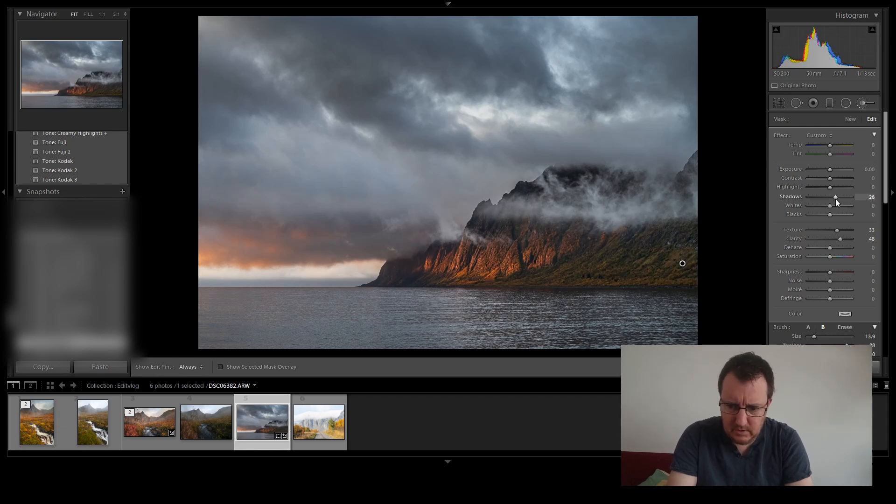
{"action": "left_click", "coordinate": [745, 367]}
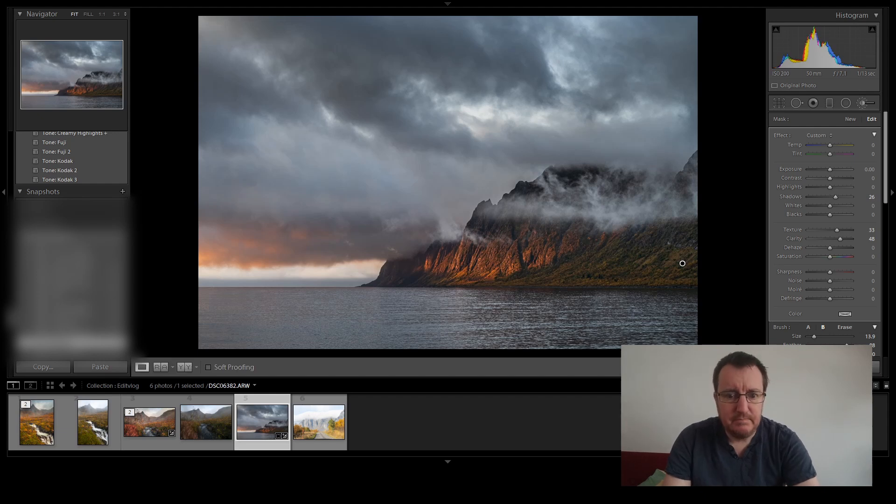
{"action": "key", "text": "k"}
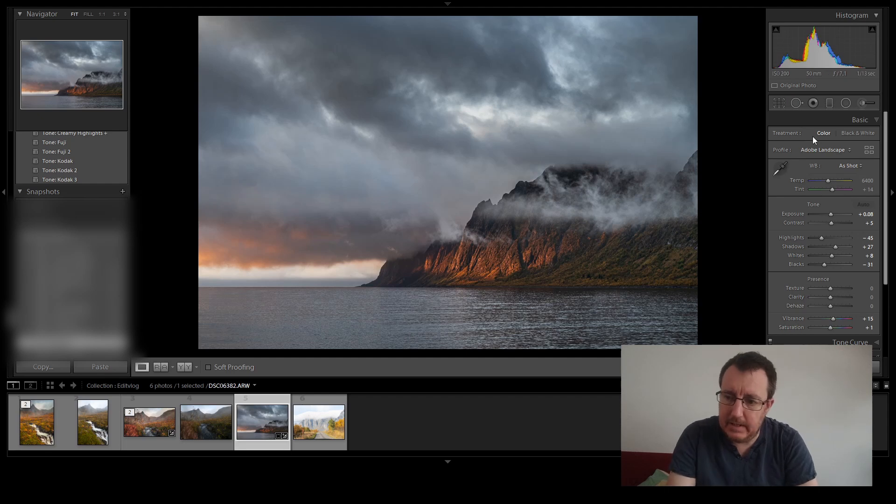
Step: Crop the coastal photo to 16 x 9, including more water below the cliff and widening the frame to nearly the full image width
{"action": "left_click", "coordinate": [780, 104]}
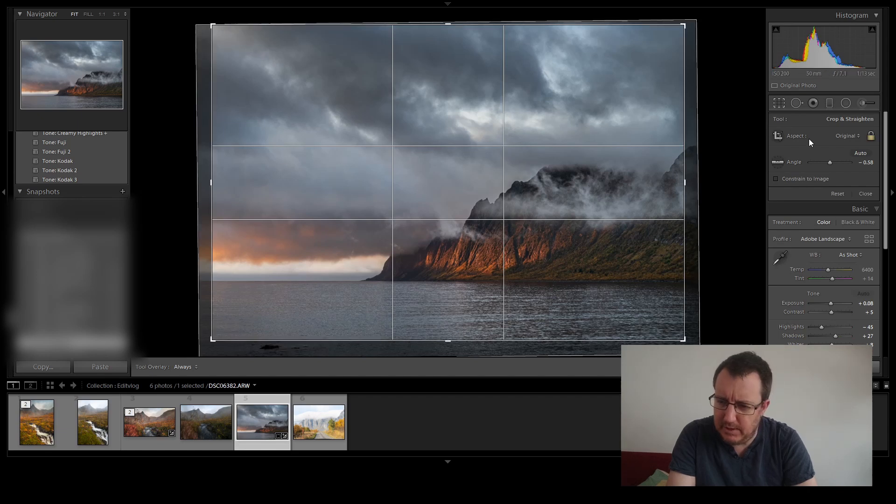
{"action": "left_click", "coordinate": [788, 245]}
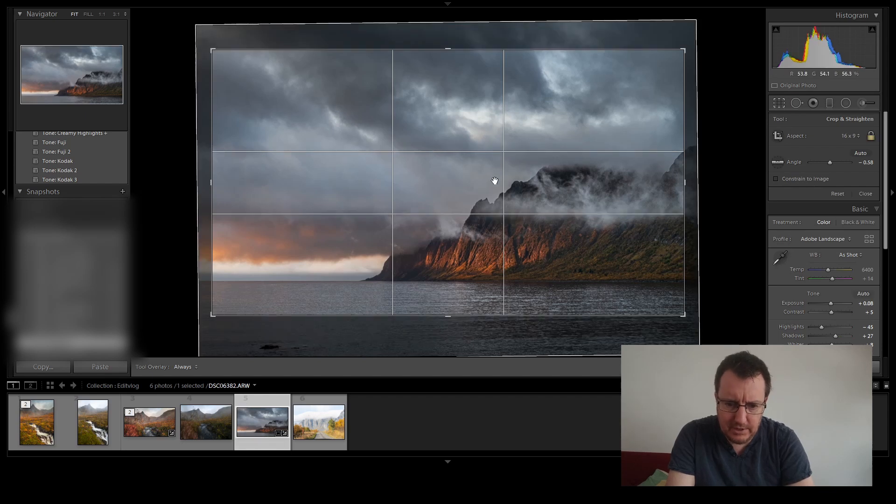
{"action": "left_click_drag", "start_coordinate": [495, 181], "coordinate": [504, 157]}
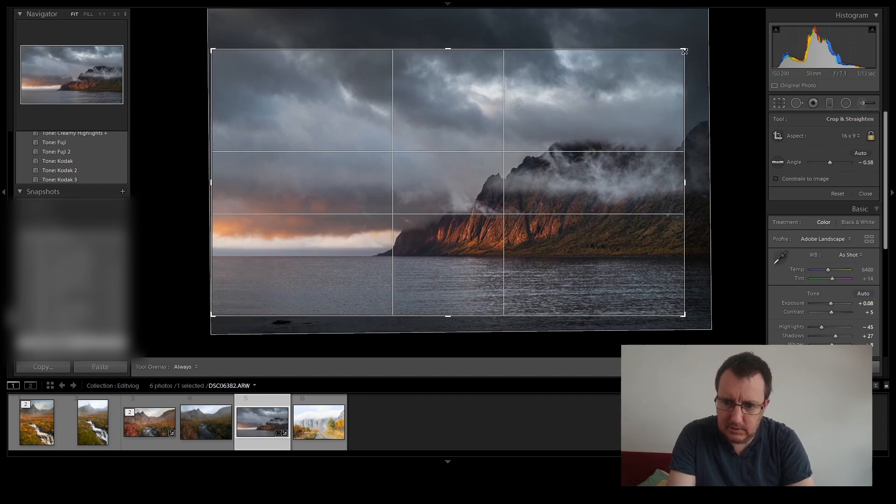
{"action": "left_click_drag", "start_coordinate": [689, 51], "coordinate": [699, 43]}
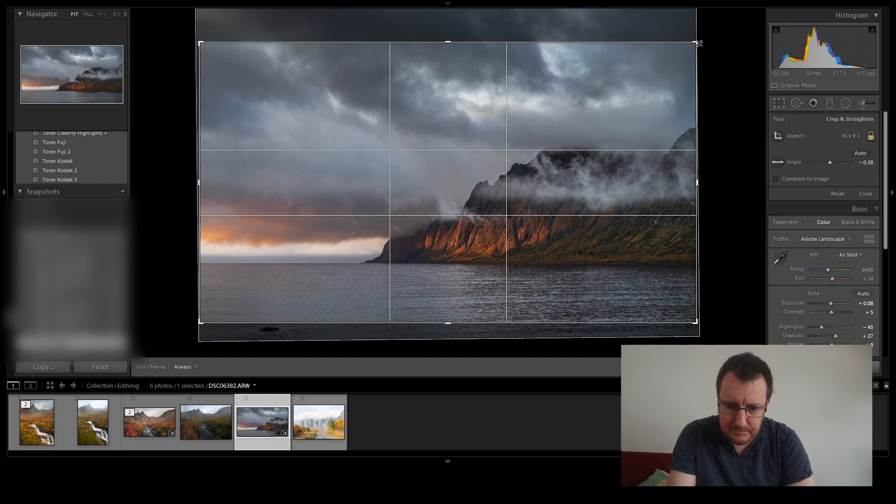
{"action": "key", "text": "r"}
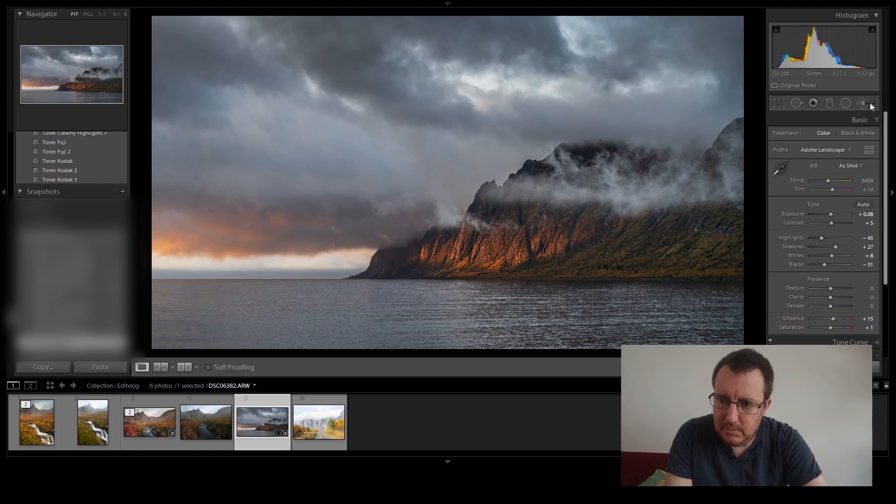
{"action": "key", "text": "t"}
{"action": "key", "text": "k"}
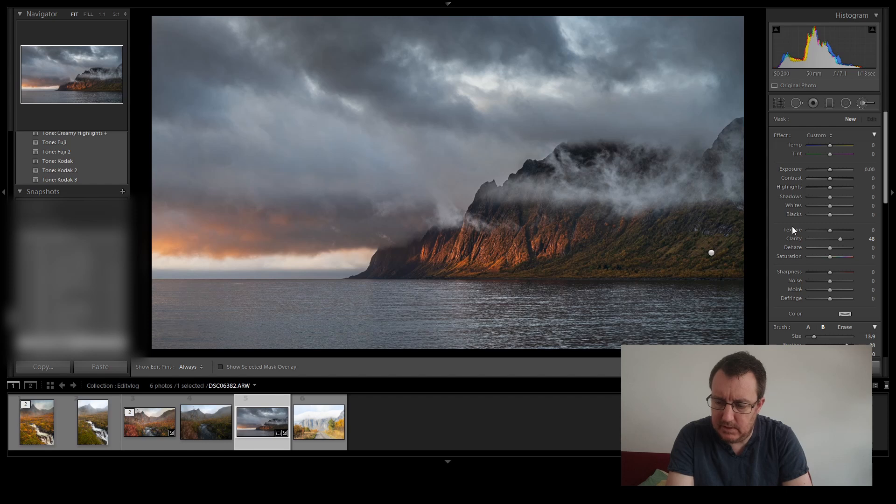
{"action": "key", "text": "h"}
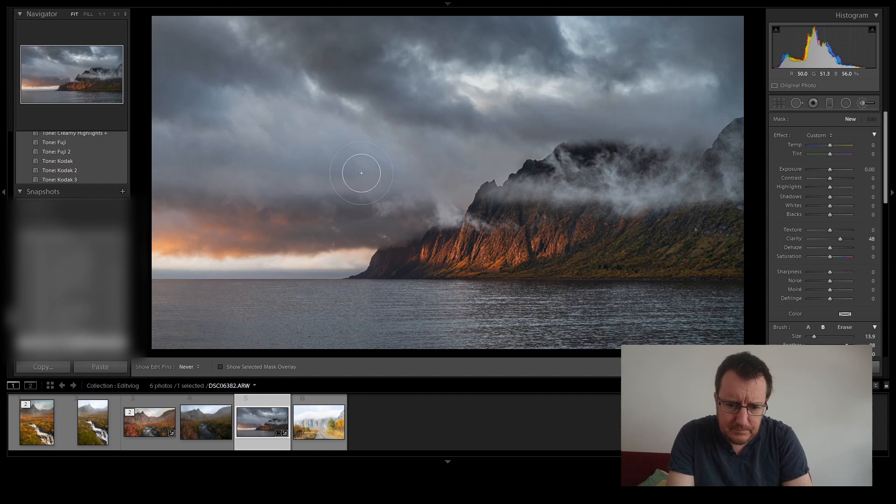
{"action": "key", "text": "h"}
{"action": "left_click", "coordinate": [756, 369]}
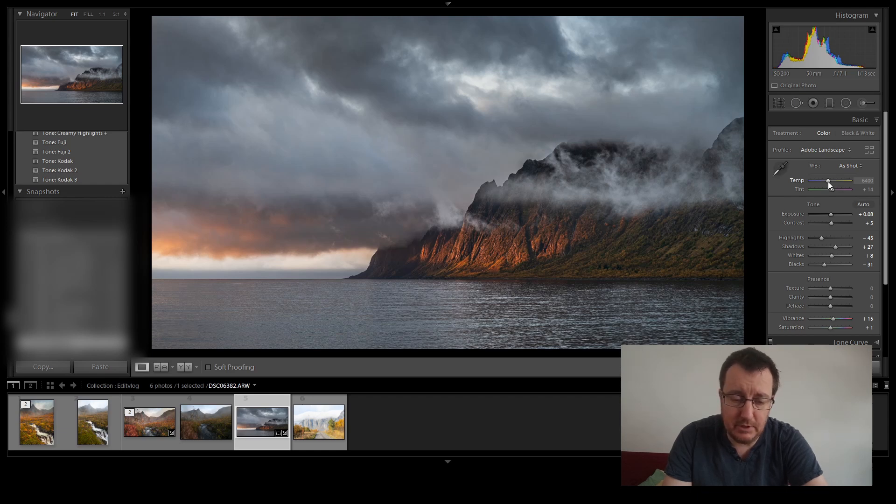
Step: Warm the coastal photo's white balance to Temp 7400 and Tint +24
{"action": "scroll", "coordinate": [828, 181], "scroll_direction": "up", "scroll_amount": 5}
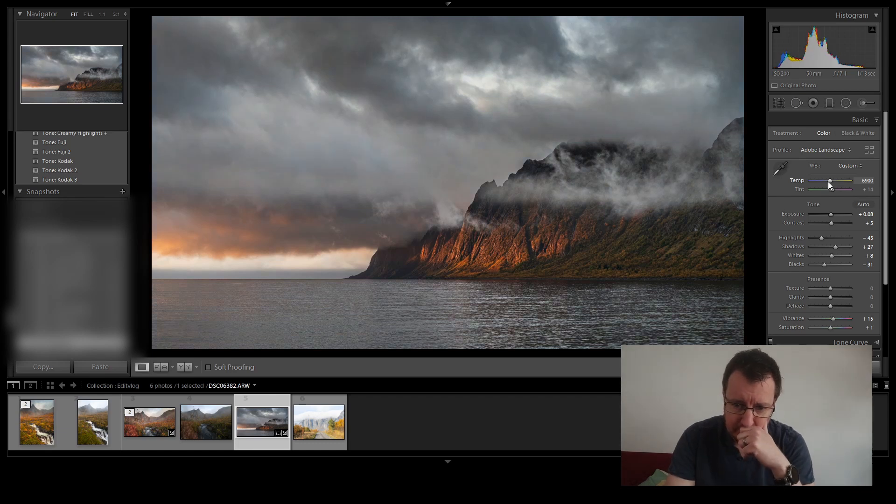
{"action": "scroll", "coordinate": [827, 181], "scroll_direction": "up", "scroll_amount": 10}
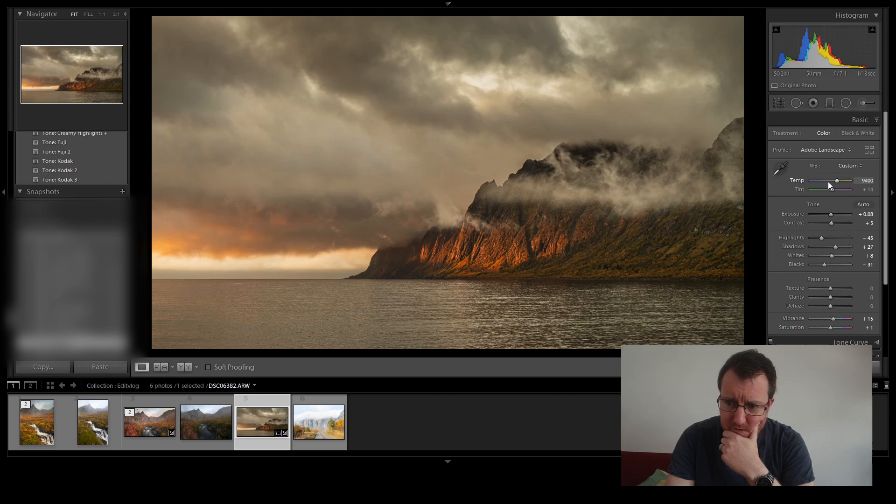
{"action": "scroll", "coordinate": [828, 181], "scroll_direction": "down", "scroll_amount": 6}
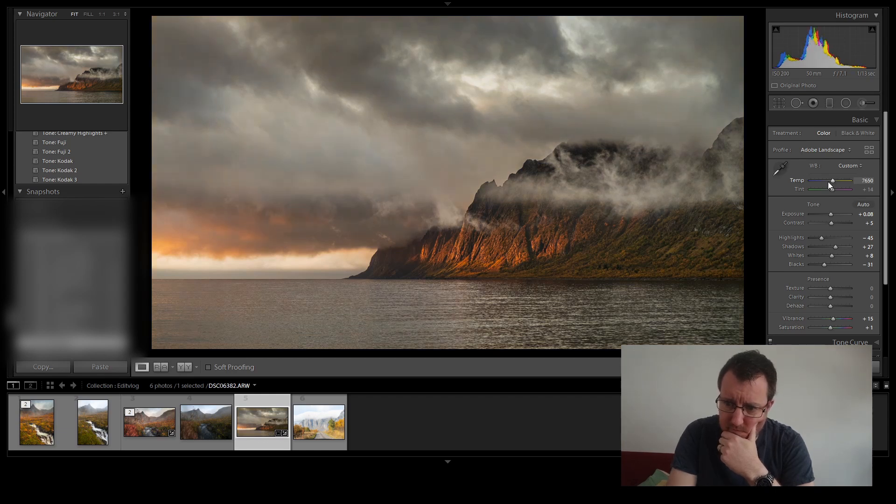
{"action": "scroll", "coordinate": [832, 190], "scroll_direction": "up", "scroll_amount": 5}
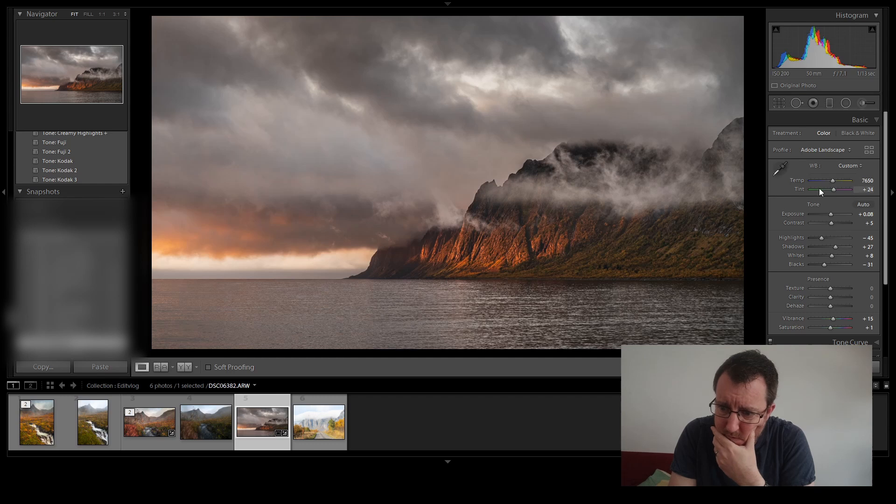
{"action": "scroll", "coordinate": [833, 183], "scroll_direction": "down", "scroll_amount": 5}
{"action": "scroll", "coordinate": [834, 183], "scroll_direction": "up", "scroll_amount": 5}
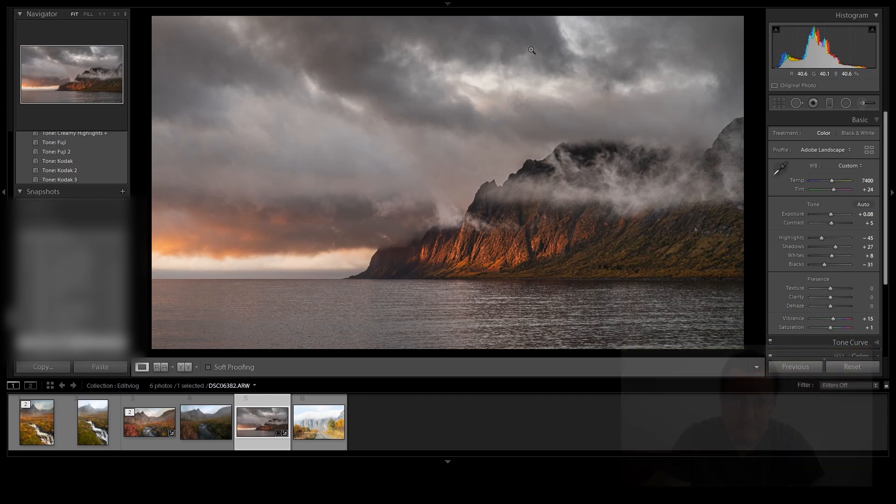
Step: Give the mountain road photo DSC08105.ARW the Adobe Landscape profile, automatic tone adjustments and the Daylight white balance
{"action": "left_click", "coordinate": [316, 429]}
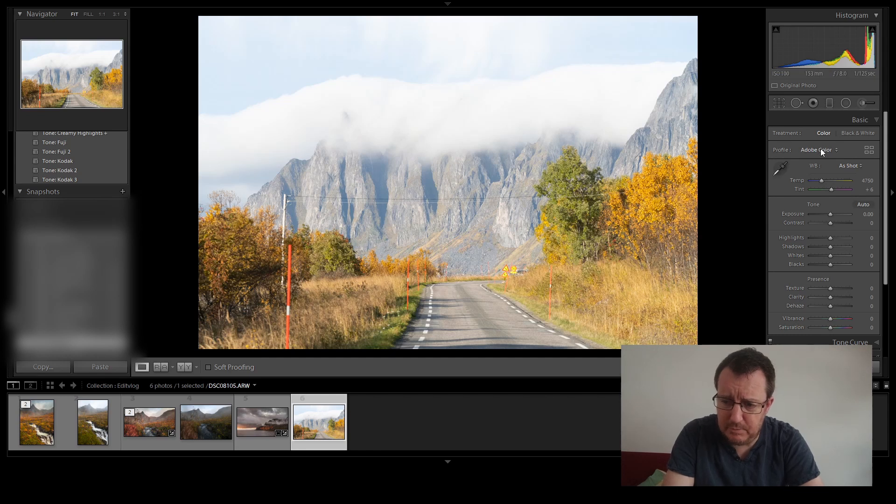
{"action": "left_click", "coordinate": [812, 172]}
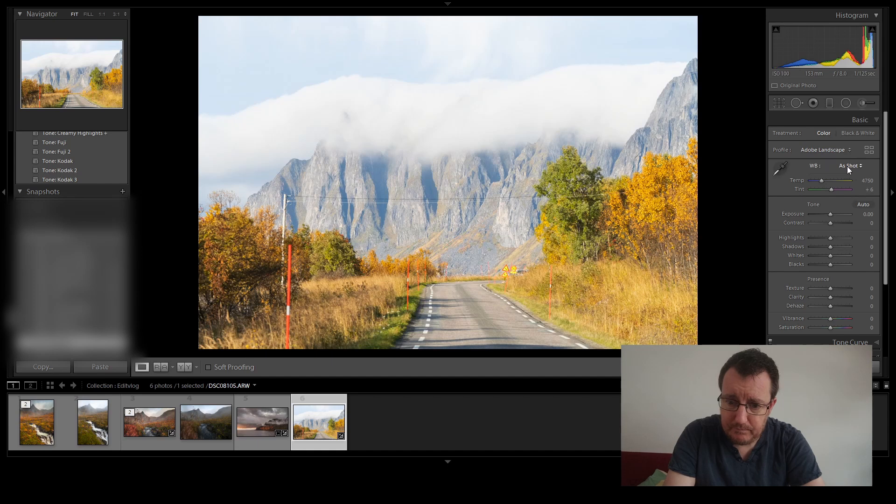
{"action": "left_click", "coordinate": [867, 203]}
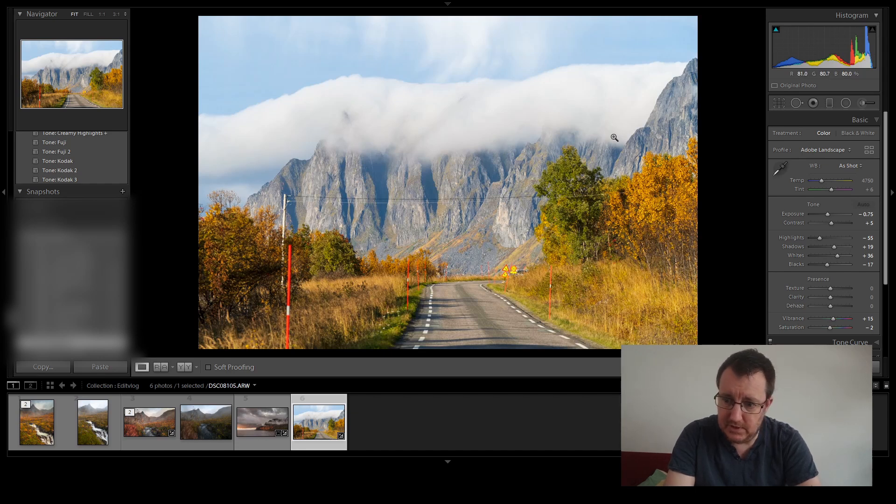
{"action": "left_click", "coordinate": [818, 198]}
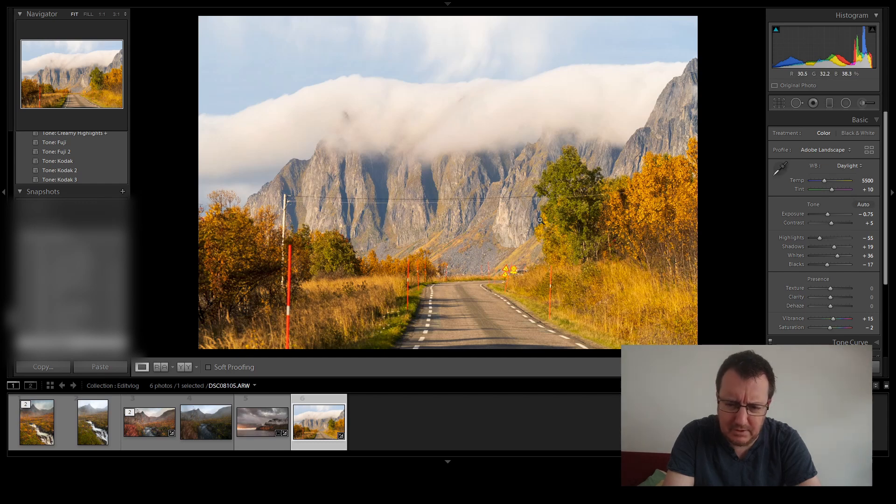
Step: Add a graduated filter from the sky down to the upper mountain faces, with Clarity reset to 0, Highlights -76 and Exposure -0.52
{"action": "left_click", "coordinate": [829, 103]}
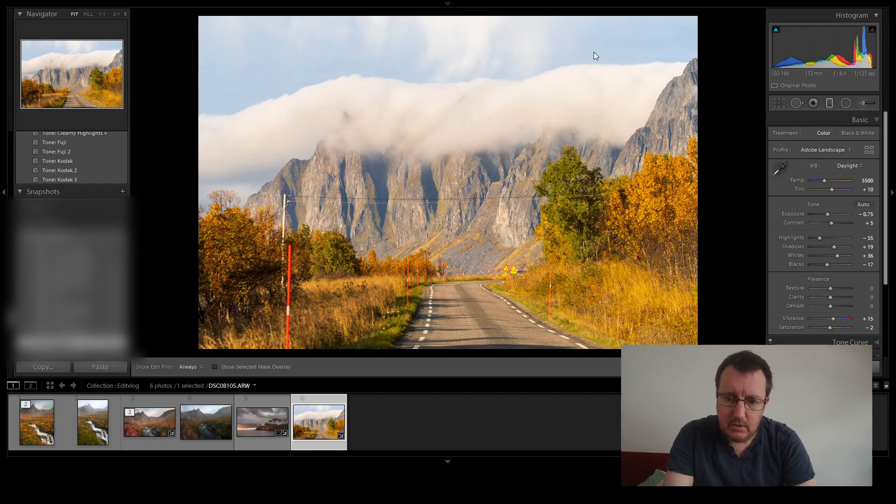
{"action": "left_click_drag", "start_coordinate": [496, 43], "coordinate": [501, 163]}
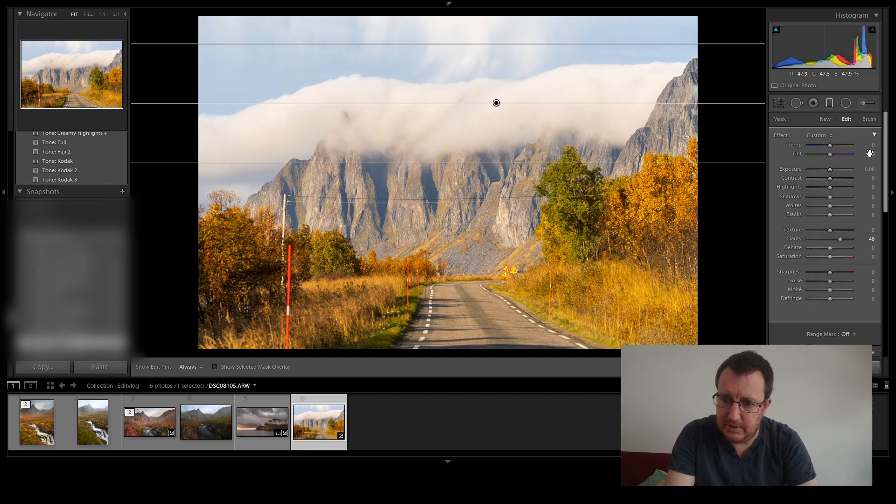
{"action": "double_click", "coordinate": [842, 239]}
{"action": "left_click", "coordinate": [813, 188]}
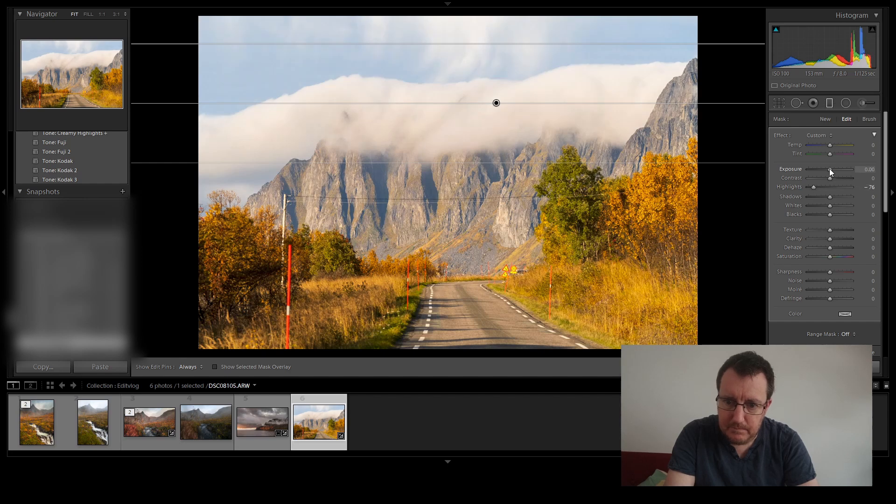
{"action": "left_click_drag", "start_coordinate": [829, 169], "coordinate": [827, 169]}
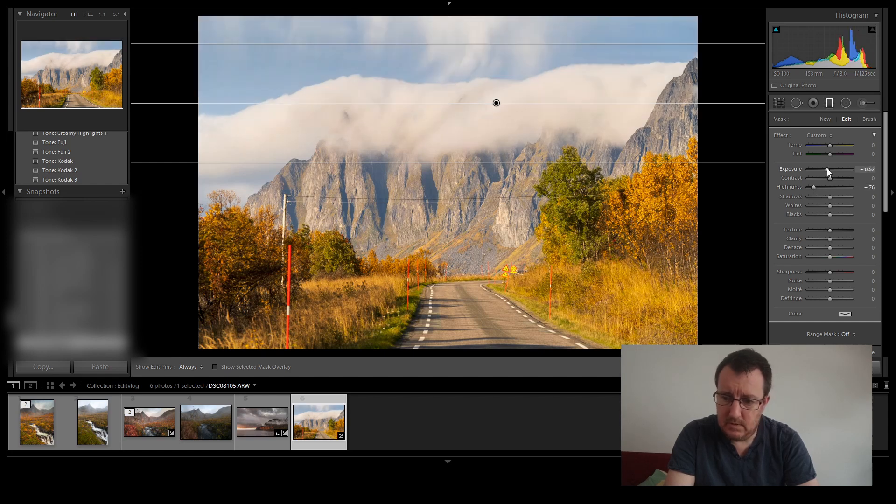
Step: Set the sky filter's Contrast to 33, Dehaze to 9 and Clarity to 28, and close the filter
{"action": "left_click", "coordinate": [839, 178]}
{"action": "left_click_drag", "start_coordinate": [839, 178], "coordinate": [836, 179]}
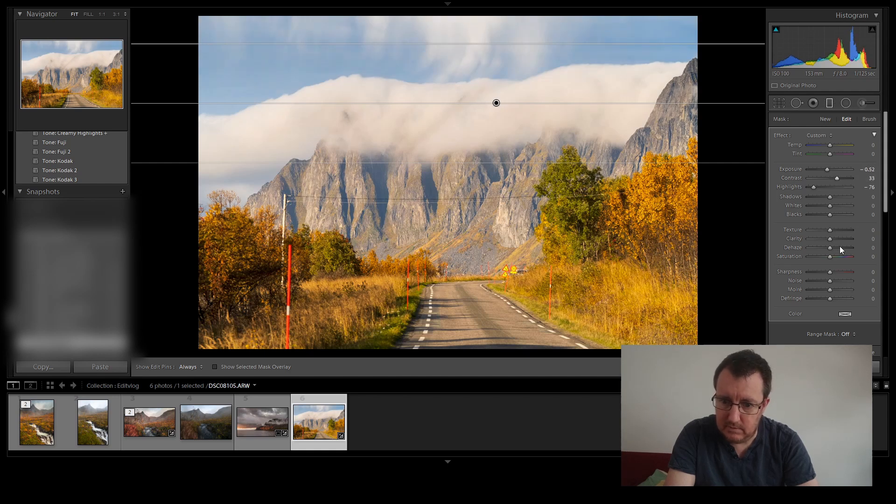
{"action": "left_click_drag", "start_coordinate": [839, 245], "coordinate": [832, 247]}
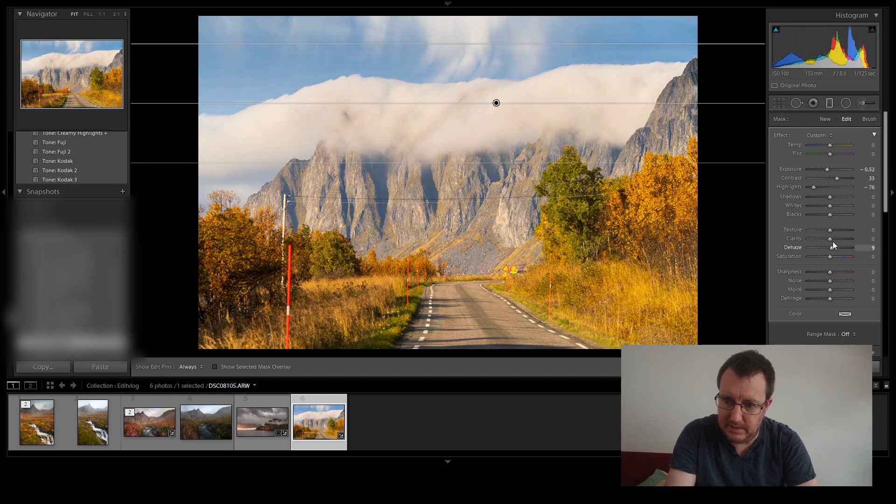
{"action": "left_click", "coordinate": [835, 239]}
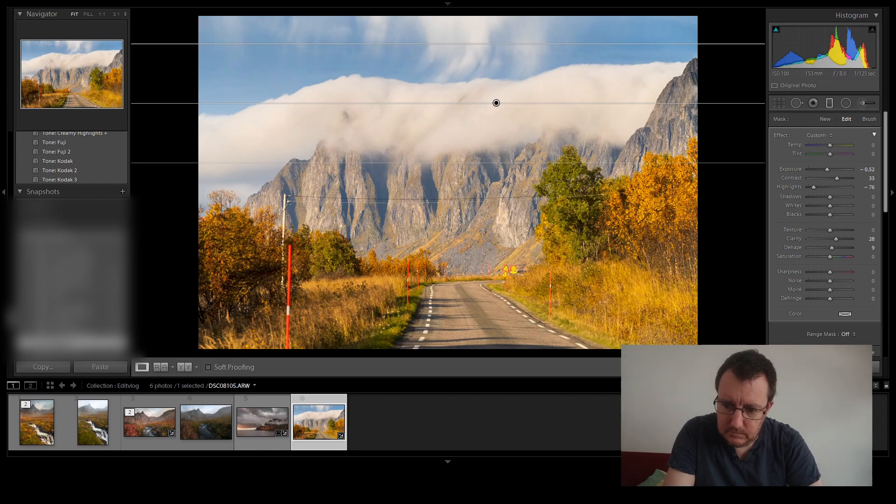
{"action": "key", "text": "m"}
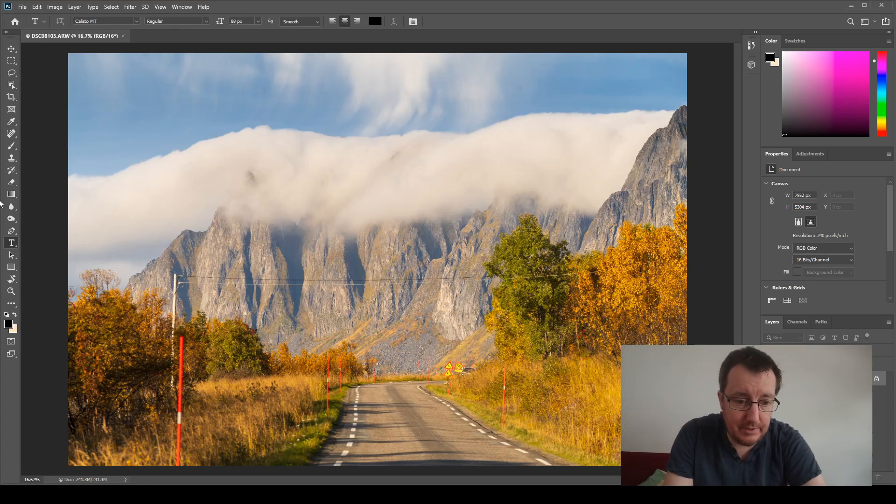
Step: Remove the section of the upper power cable nearest the wooden utility pole with the Spot Healing Brush at size 18
{"action": "left_click", "coordinate": [12, 134]}
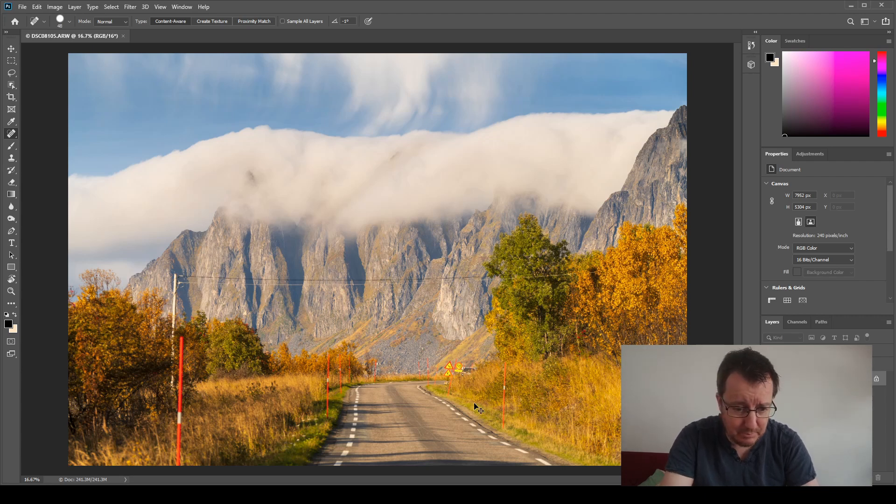
{"action": "key", "text": "ctrl+plus"}
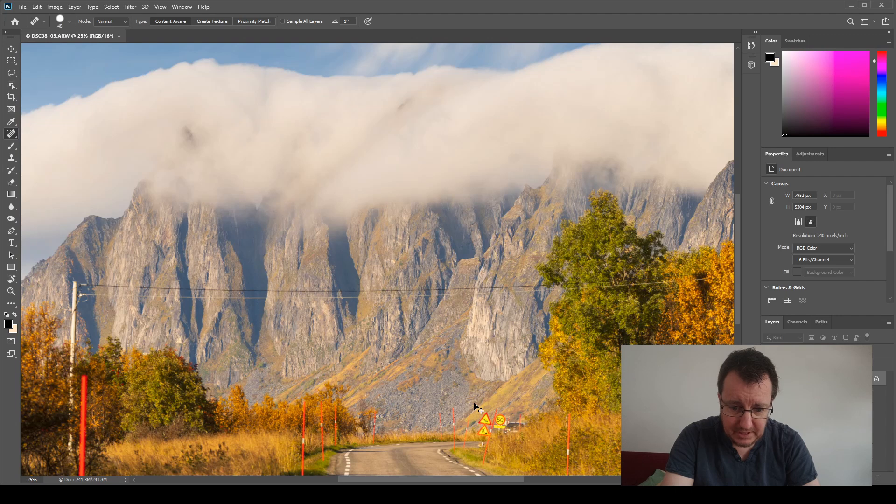
{"action": "key", "text": "ctrl+plus"}
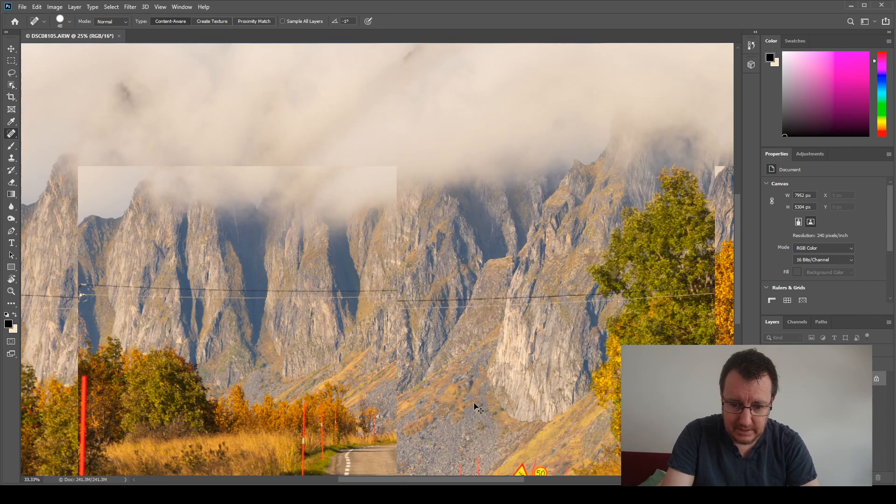
{"action": "key", "text": "ctrl+plus"}
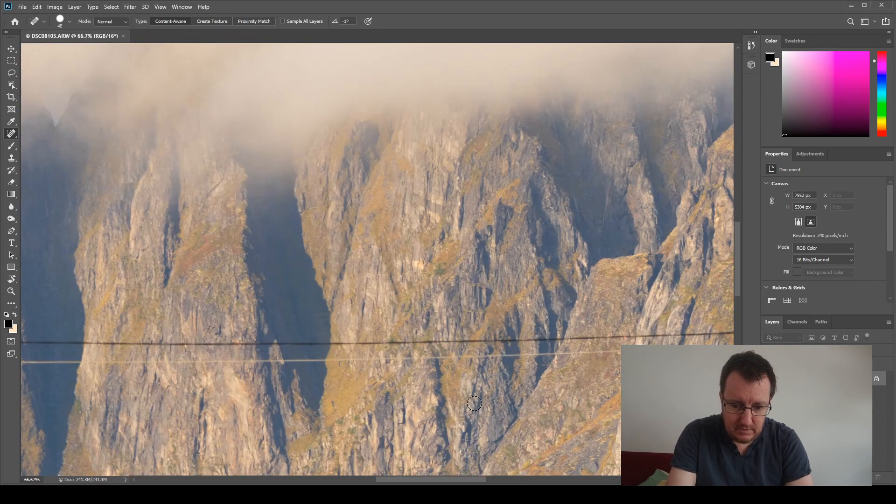
{"action": "left_click_drag", "start_coordinate": [477, 475], "coordinate": [357, 478]}
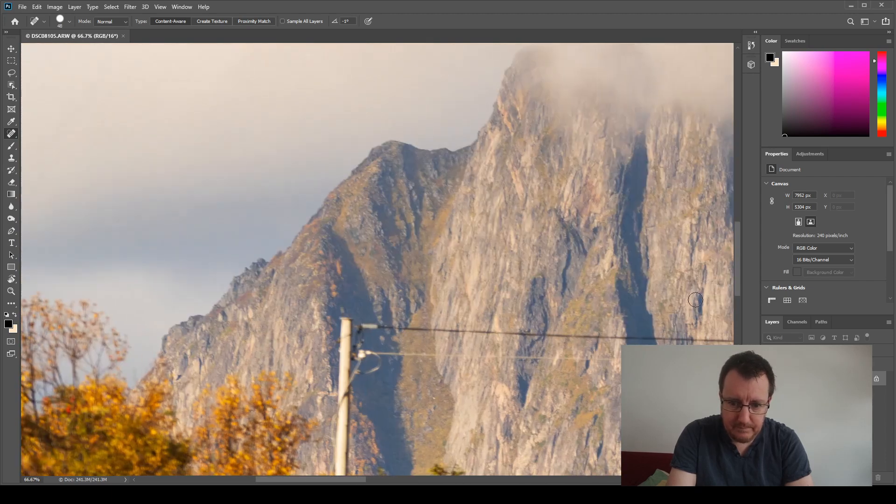
{"action": "left_click_drag", "start_coordinate": [738, 278], "coordinate": [739, 295]}
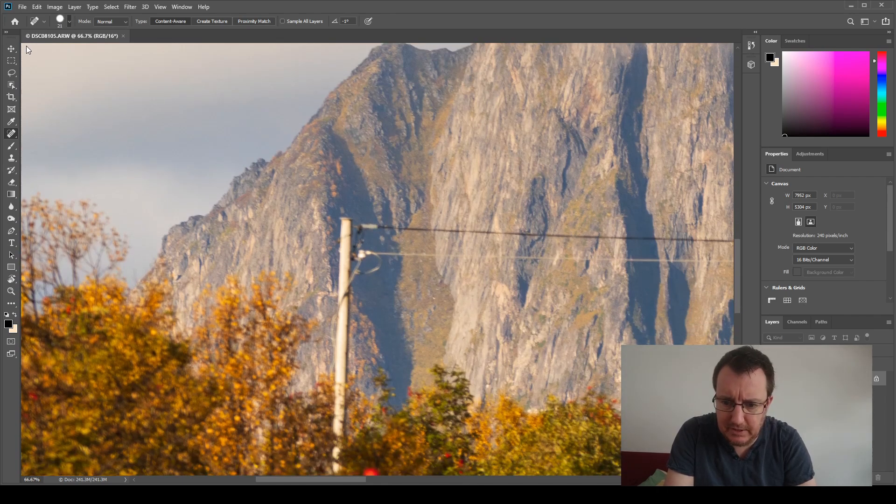
{"action": "key", "text": "bracketleft"}
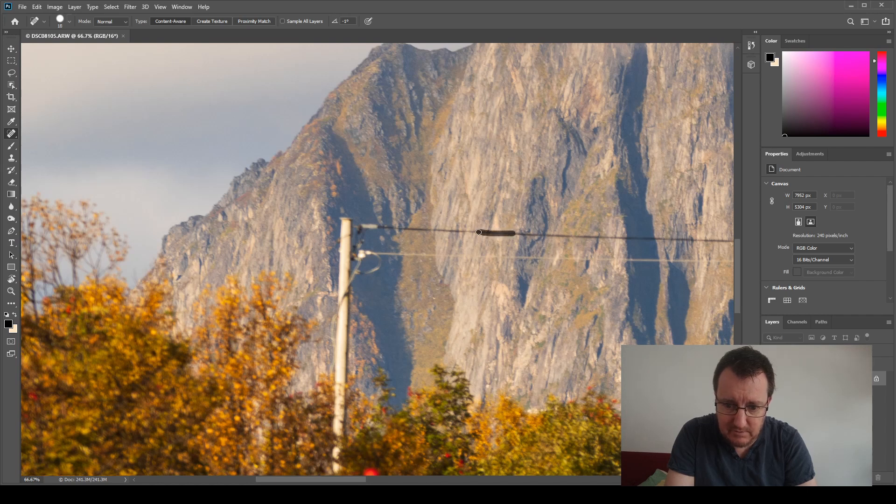
{"action": "left_click_drag", "start_coordinate": [436, 229], "coordinate": [428, 229]}
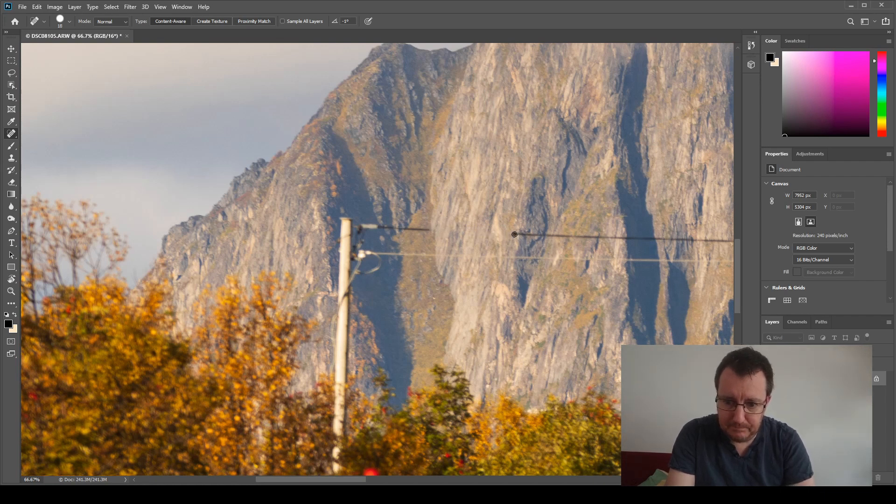
{"action": "left_click_drag", "start_coordinate": [536, 236], "coordinate": [537, 236]}
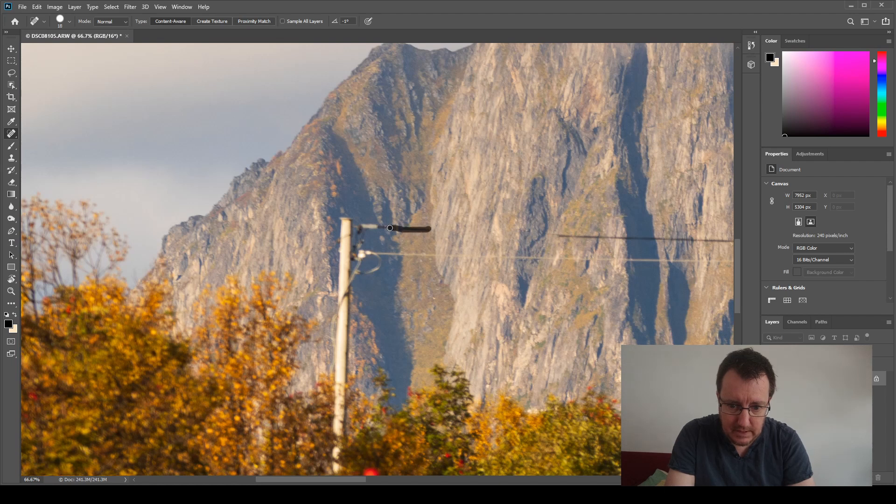
{"action": "left_click_drag", "start_coordinate": [383, 227], "coordinate": [358, 230]}
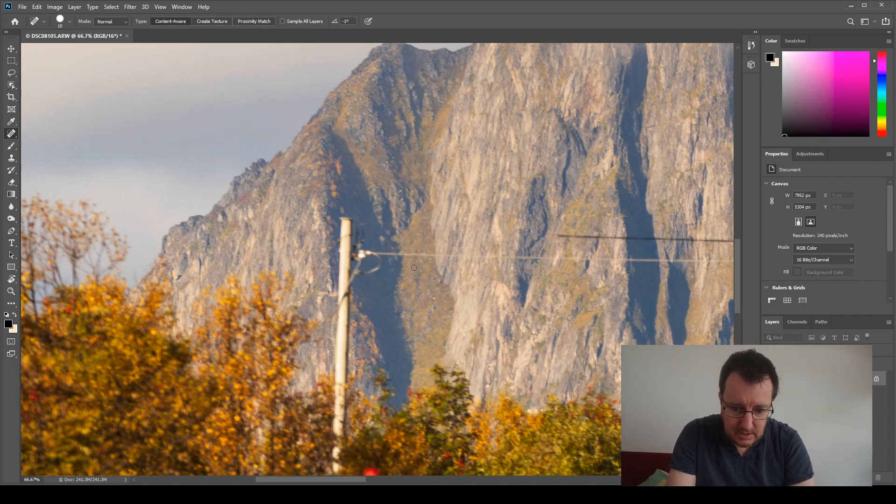
Step: Enlarge the Spot Healing Brush to 32 and remove the tall red marker pole in the grass right of the road
{"action": "left_click_drag", "start_coordinate": [349, 478], "coordinate": [528, 477]}
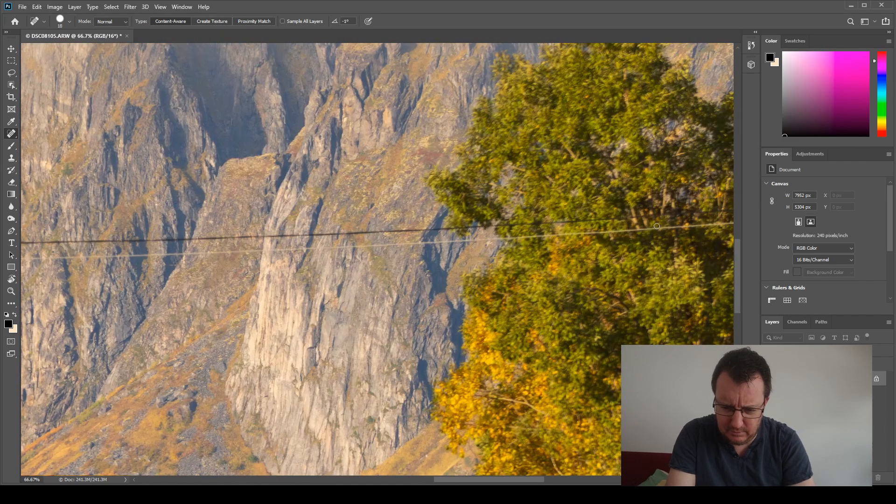
{"action": "left_click_drag", "start_coordinate": [738, 248], "coordinate": [738, 304]}
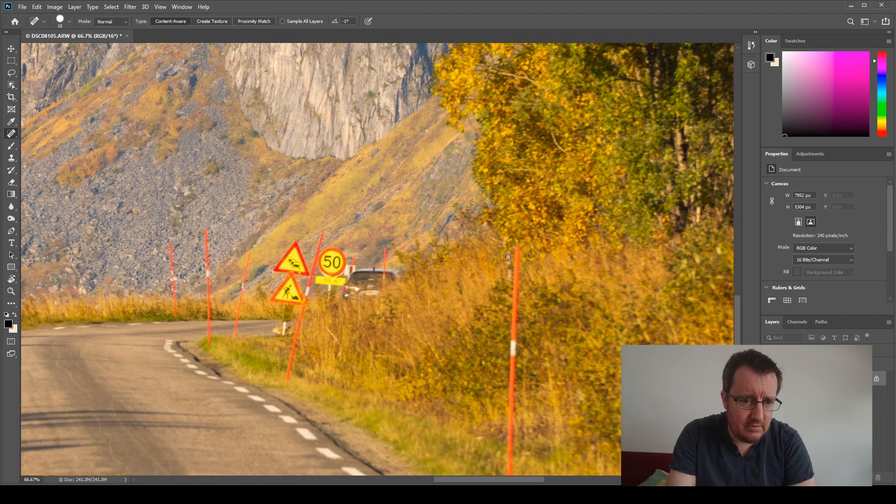
{"action": "key", "text": "bracketright"}
{"action": "key", "text": "bracketright"}
{"action": "key", "text": "bracketright"}
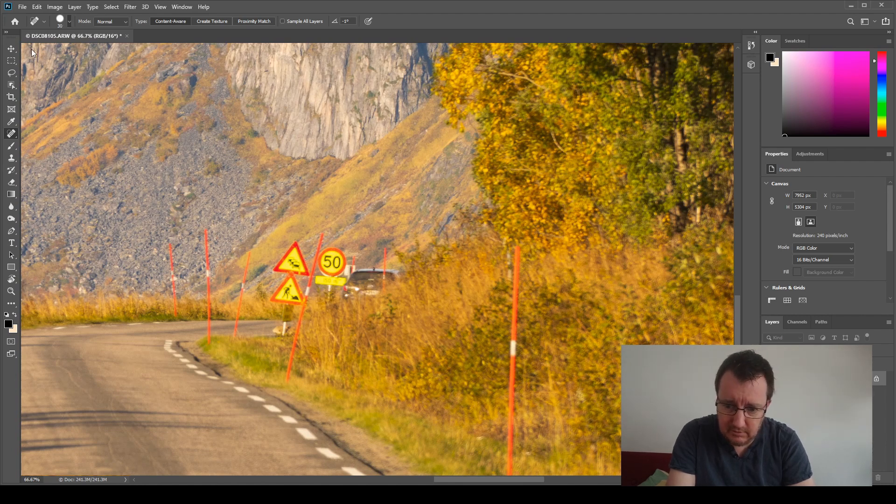
{"action": "mouse_move", "coordinate": [516, 248]}
{"action": "left_mouse_down"}
{"action": "mouse_move", "coordinate": [513, 341]}
{"action": "mouse_move", "coordinate": [518, 249]}
{"action": "left_mouse_up"}
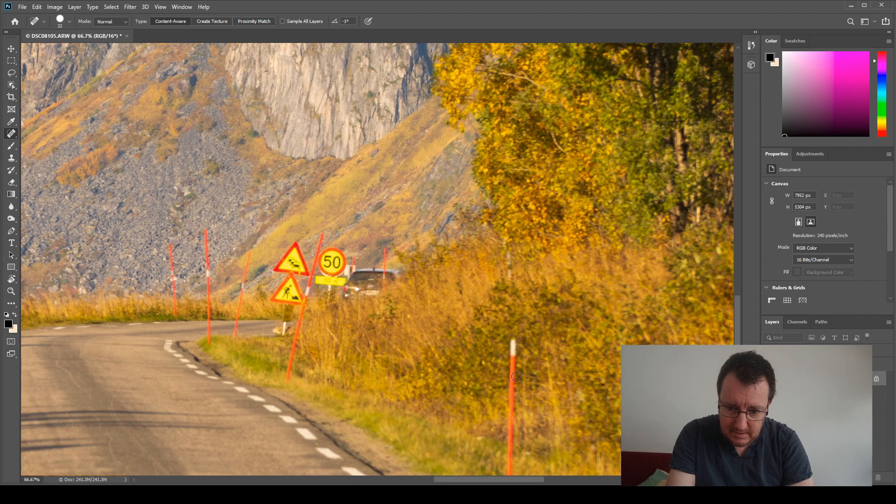
{"action": "mouse_move", "coordinate": [513, 339]}
{"action": "left_mouse_down"}
{"action": "mouse_move", "coordinate": [510, 447]}
{"action": "mouse_move", "coordinate": [511, 389]}
{"action": "left_mouse_up"}
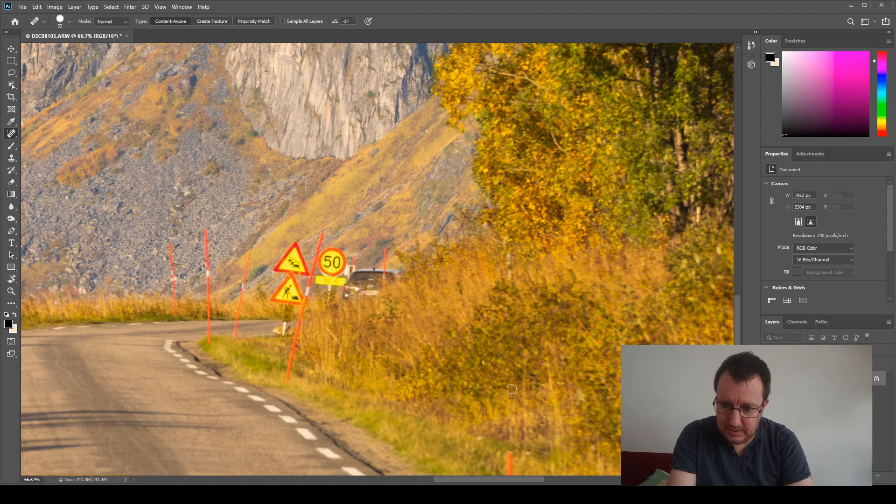
{"action": "scroll", "coordinate": [521, 300], "scroll_direction": "down", "scroll_amount": 5}
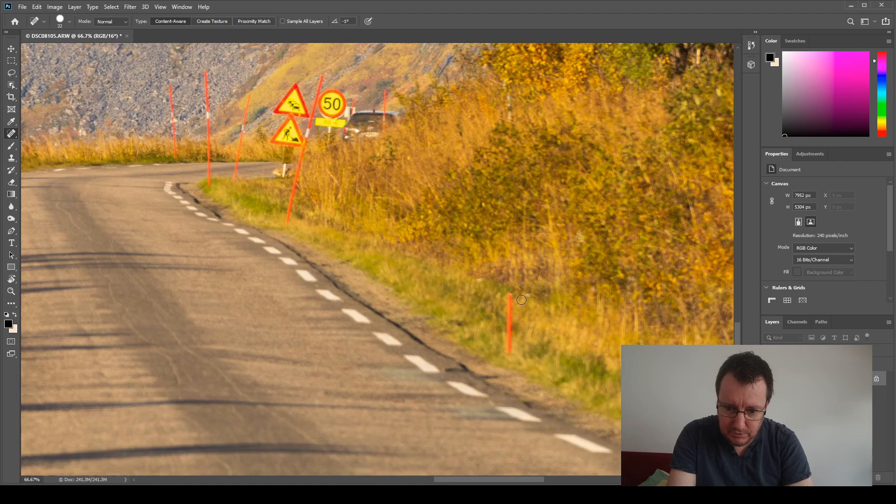
{"action": "mouse_move", "coordinate": [509, 295]}
{"action": "left_mouse_down"}
{"action": "mouse_move", "coordinate": [510, 353]}
{"action": "mouse_move", "coordinate": [510, 308]}
{"action": "left_mouse_up"}
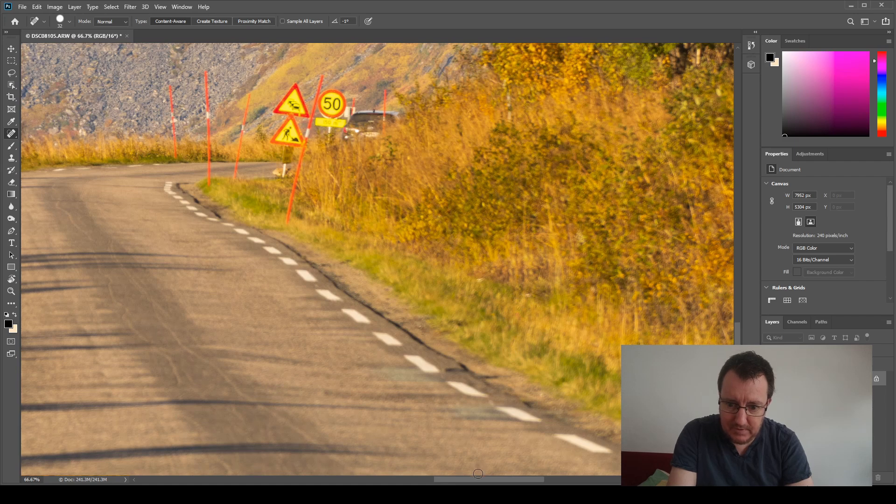
Step: Heal away the lower part of the nearest red marker pole on the road's left verge, up past its white band
{"action": "left_click_drag", "start_coordinate": [479, 479], "coordinate": [408, 480]}
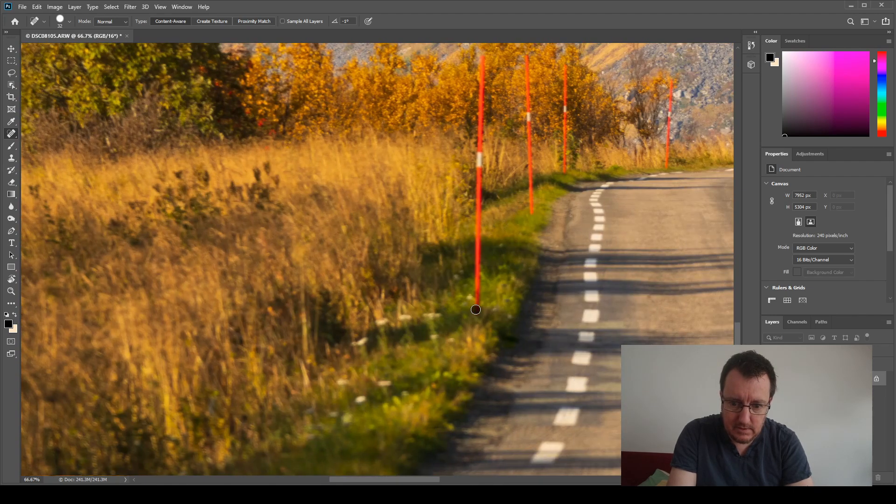
{"action": "mouse_move", "coordinate": [477, 296]}
{"action": "left_mouse_down"}
{"action": "mouse_move", "coordinate": [476, 251]}
{"action": "mouse_move", "coordinate": [474, 299]}
{"action": "left_mouse_up"}
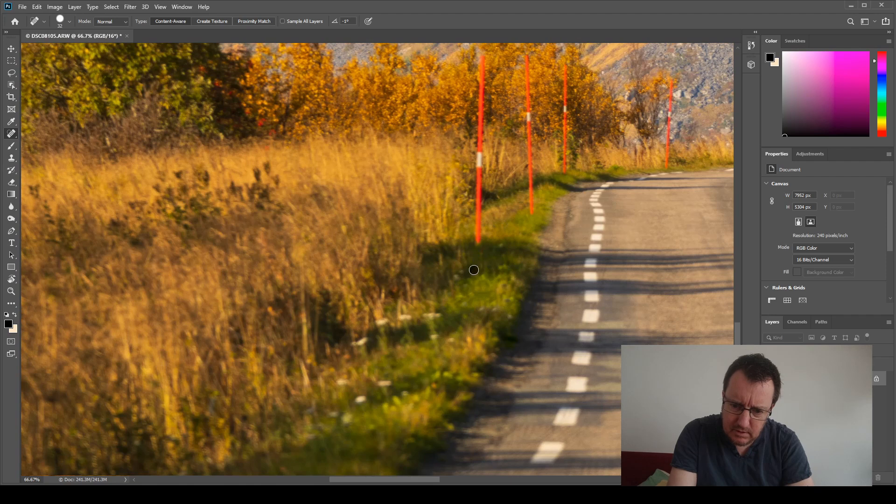
{"action": "mouse_move", "coordinate": [478, 263]}
{"action": "left_mouse_down"}
{"action": "mouse_move", "coordinate": [477, 239]}
{"action": "mouse_move", "coordinate": [475, 270]}
{"action": "left_mouse_up"}
{"action": "left_click_drag", "start_coordinate": [476, 236], "coordinate": [478, 143]}
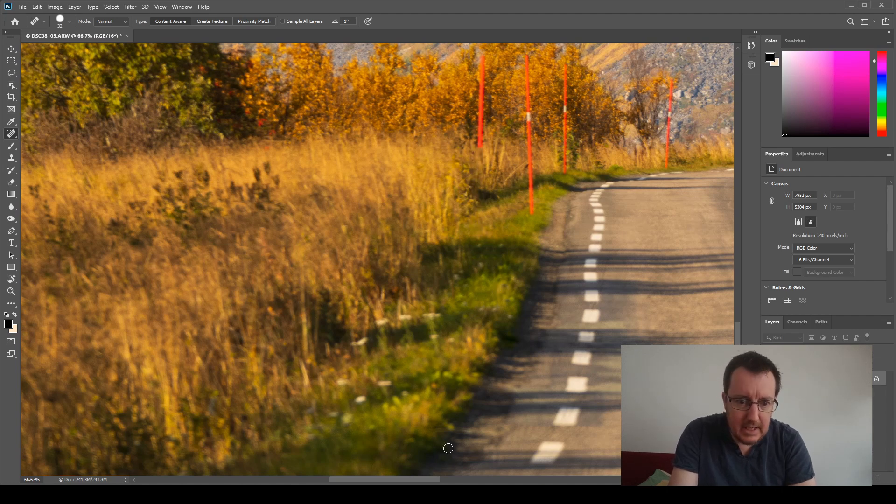
Step: Remove the two triangular warning signs and their post at the road bend with the Spot Healing Brush
{"action": "scroll", "coordinate": [488, 474], "scroll_direction": "right", "scroll_amount": 1}
{"action": "scroll", "coordinate": [488, 471], "scroll_direction": "right", "scroll_amount": 5}
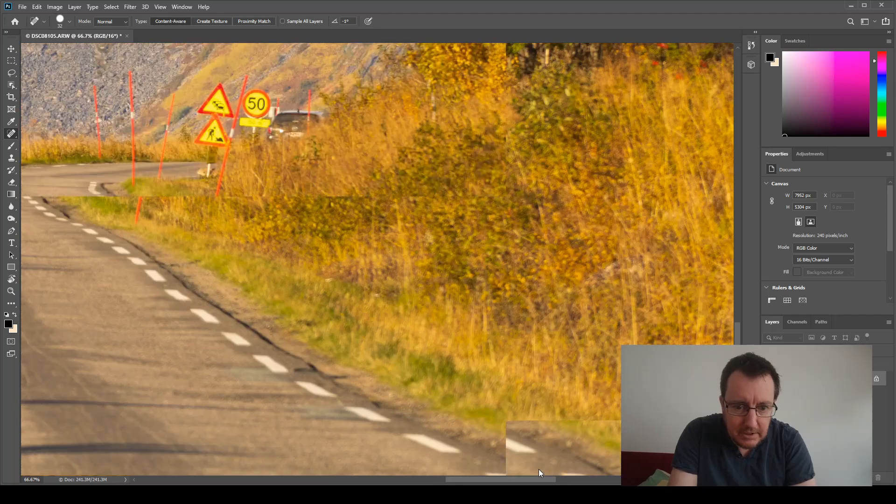
{"action": "scroll", "coordinate": [738, 327], "scroll_direction": "up", "scroll_amount": 4}
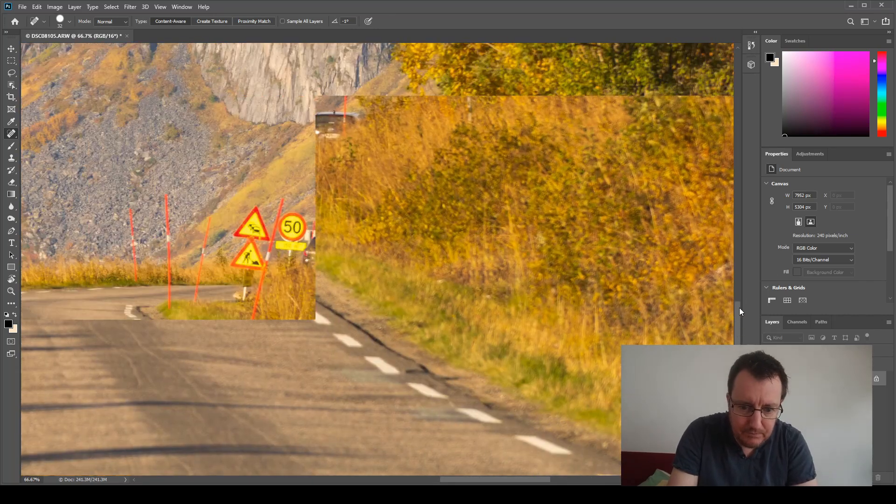
{"action": "key", "text": "ctrl+plus"}
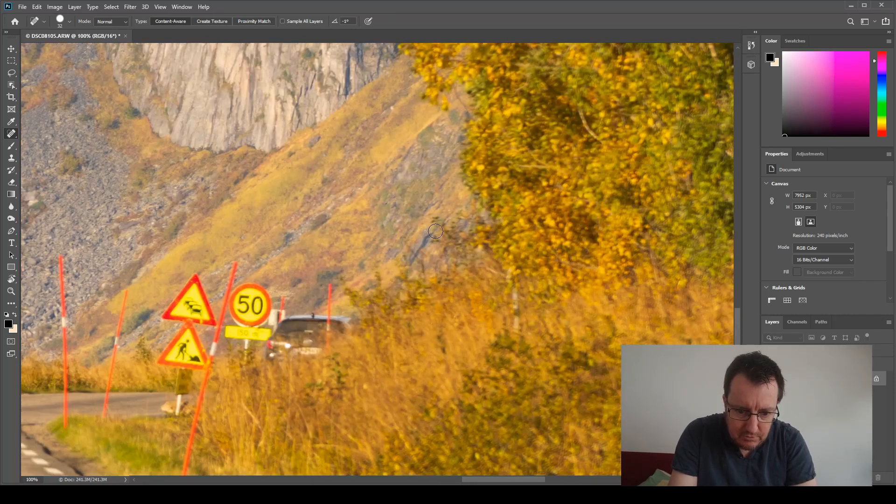
{"action": "left_click_drag", "start_coordinate": [528, 479], "coordinate": [520, 479]}
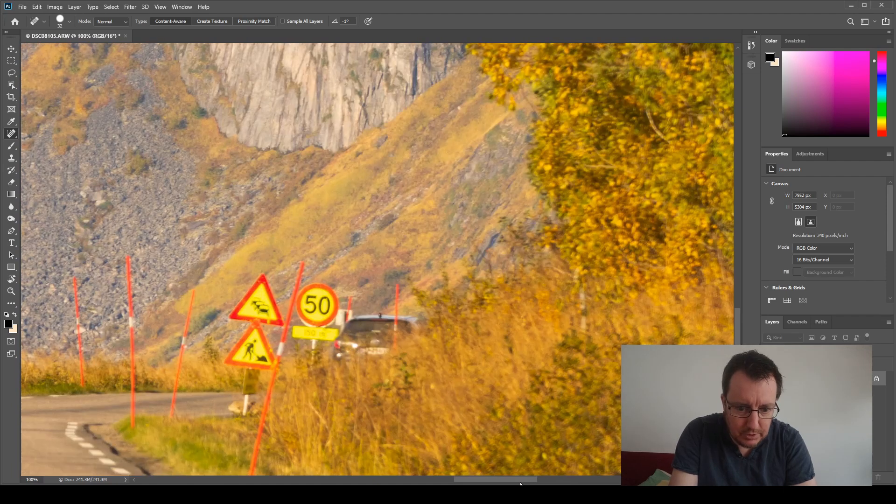
{"action": "left_click_drag", "start_coordinate": [739, 311], "coordinate": [740, 320]}
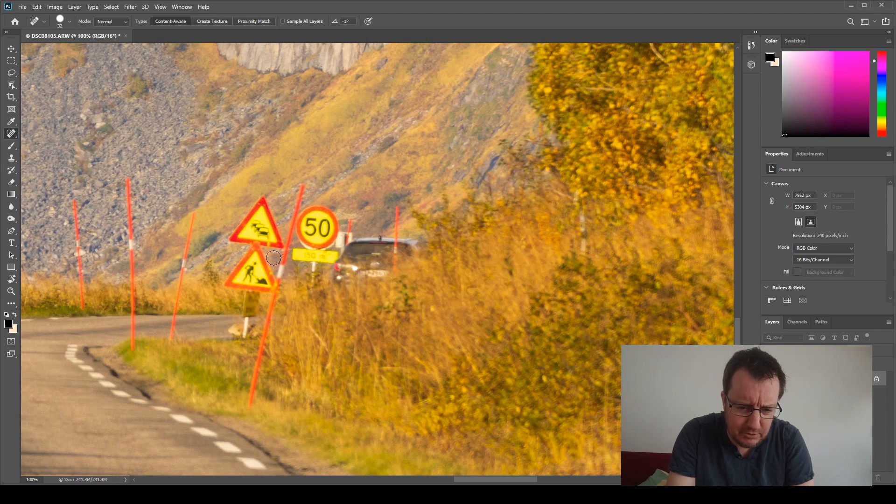
{"action": "mouse_move", "coordinate": [231, 239]}
{"action": "left_mouse_down"}
{"action": "mouse_move", "coordinate": [260, 202]}
{"action": "mouse_move", "coordinate": [280, 245]}
{"action": "mouse_move", "coordinate": [234, 238]}
{"action": "mouse_move", "coordinate": [256, 223]}
{"action": "mouse_move", "coordinate": [265, 229]}
{"action": "left_mouse_up"}
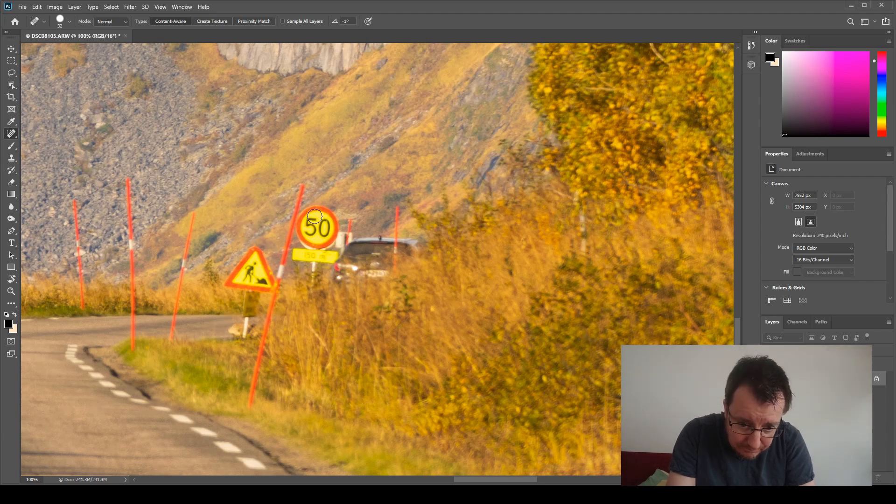
{"action": "mouse_move", "coordinate": [232, 284]}
{"action": "left_mouse_down"}
{"action": "mouse_move", "coordinate": [223, 287]}
{"action": "mouse_move", "coordinate": [259, 248]}
{"action": "mouse_move", "coordinate": [273, 292]}
{"action": "mouse_move", "coordinate": [231, 290]}
{"action": "left_mouse_up"}
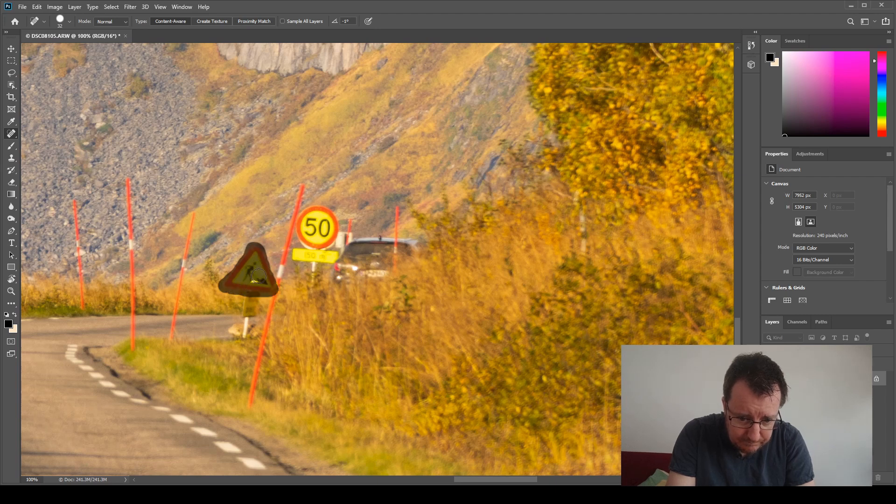
{"action": "left_click_drag", "start_coordinate": [245, 335], "coordinate": [254, 307]}
{"action": "left_click", "coordinate": [247, 299]}
Step: Heal away the 50 speed limit sign, the parked car and the short red poles beside it
{"action": "mouse_move", "coordinate": [304, 262]}
{"action": "left_mouse_down"}
{"action": "mouse_move", "coordinate": [292, 256]}
{"action": "mouse_move", "coordinate": [336, 255]}
{"action": "mouse_move", "coordinate": [309, 288]}
{"action": "mouse_move", "coordinate": [304, 239]}
{"action": "mouse_move", "coordinate": [314, 211]}
{"action": "mouse_move", "coordinate": [337, 224]}
{"action": "mouse_move", "coordinate": [324, 252]}
{"action": "mouse_move", "coordinate": [310, 239]}
{"action": "left_mouse_up"}
{"action": "mouse_move", "coordinate": [309, 209]}
{"action": "left_mouse_down"}
{"action": "mouse_move", "coordinate": [349, 226]}
{"action": "mouse_move", "coordinate": [339, 246]}
{"action": "mouse_move", "coordinate": [350, 237]}
{"action": "mouse_move", "coordinate": [350, 245]}
{"action": "mouse_move", "coordinate": [404, 244]}
{"action": "mouse_move", "coordinate": [394, 239]}
{"action": "mouse_move", "coordinate": [396, 208]}
{"action": "left_mouse_up"}
{"action": "mouse_move", "coordinate": [401, 261]}
{"action": "left_mouse_down"}
{"action": "mouse_move", "coordinate": [399, 252]}
{"action": "mouse_move", "coordinate": [351, 248]}
{"action": "mouse_move", "coordinate": [394, 257]}
{"action": "mouse_move", "coordinate": [349, 267]}
{"action": "mouse_move", "coordinate": [380, 271]}
{"action": "mouse_move", "coordinate": [343, 266]}
{"action": "mouse_move", "coordinate": [343, 278]}
{"action": "left_mouse_up"}
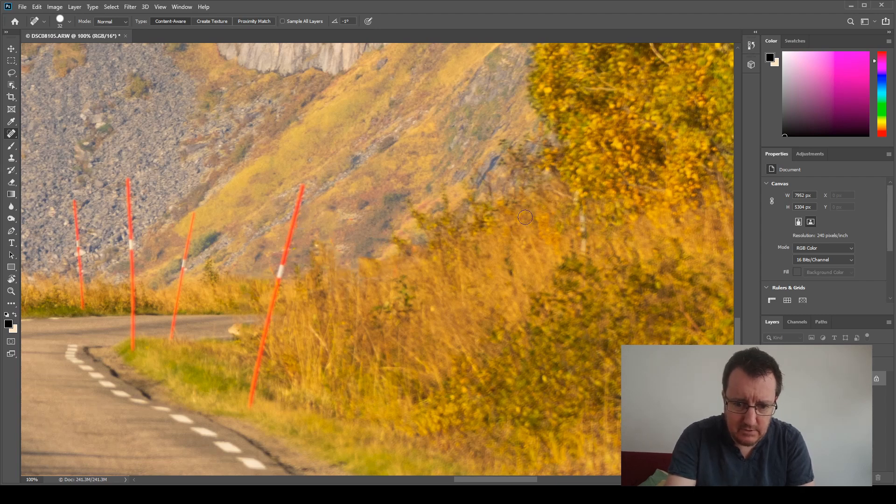
Step: Shrink the Spot Healing Brush and heal away the lower part of the rightmost red marker pole at the bend, including its white band
{"action": "scroll", "coordinate": [510, 231], "scroll_direction": "down", "scroll_amount": 3}
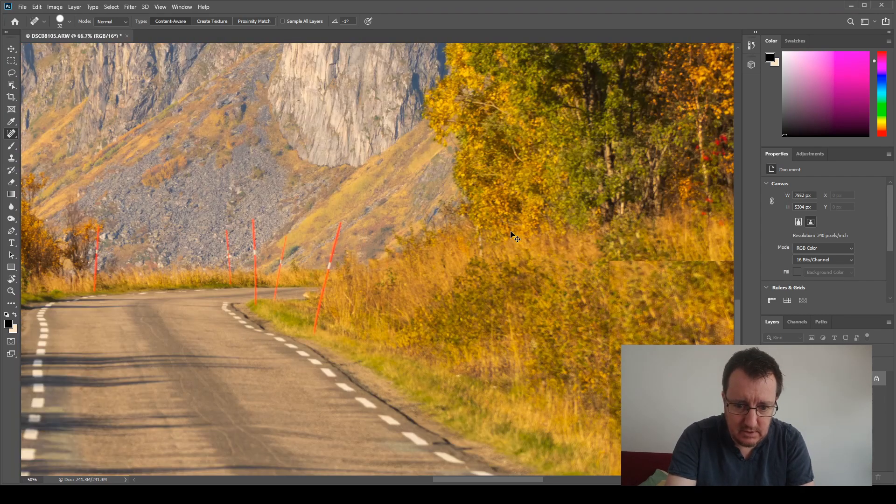
{"action": "scroll", "coordinate": [510, 232], "scroll_direction": "down", "scroll_amount": 2}
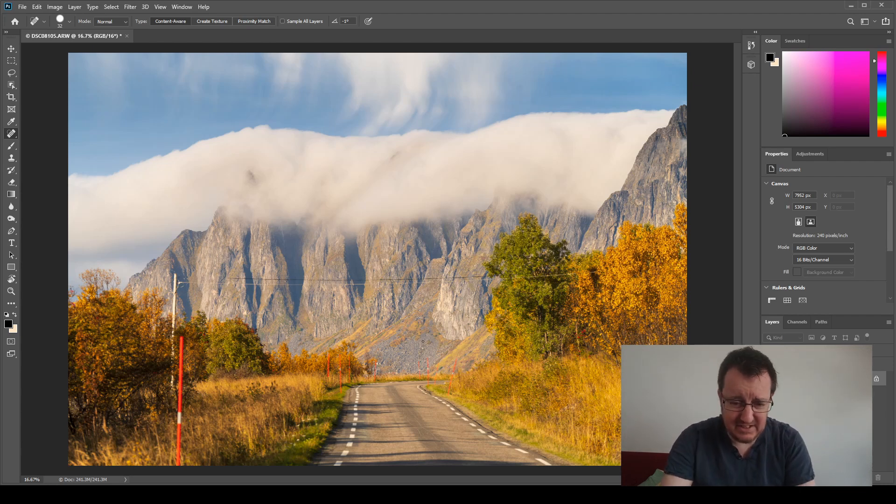
{"action": "key", "text": "ctrl+plus"}
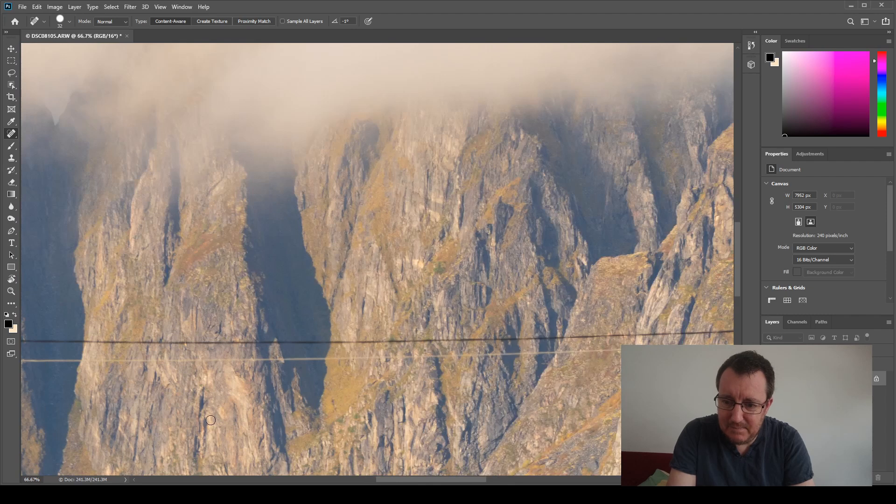
{"action": "left_click_drag", "start_coordinate": [737, 279], "coordinate": [738, 428]}
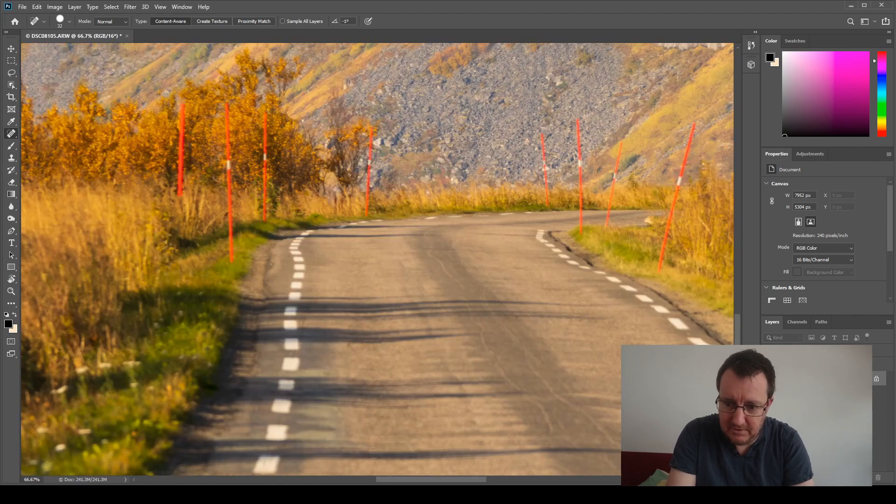
{"action": "left_click_drag", "start_coordinate": [388, 476], "coordinate": [430, 477]}
{"action": "key", "text": "ctrl+plus"}
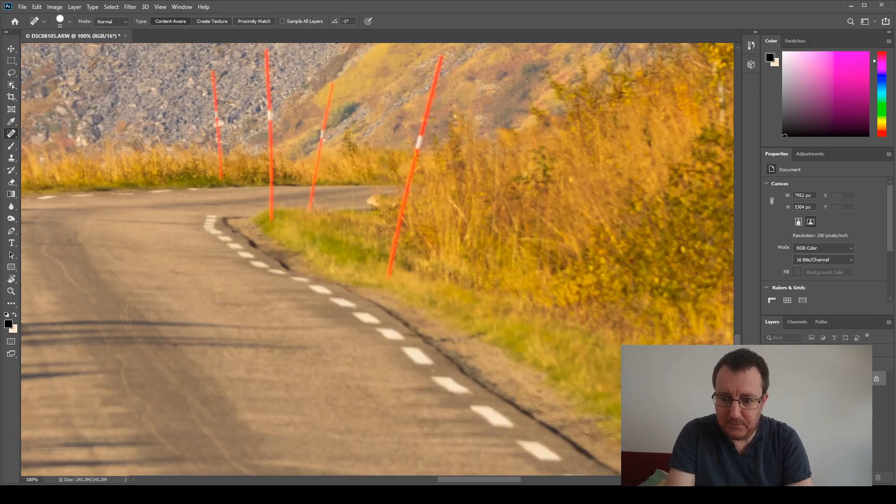
{"action": "key", "text": "ctrl+plus"}
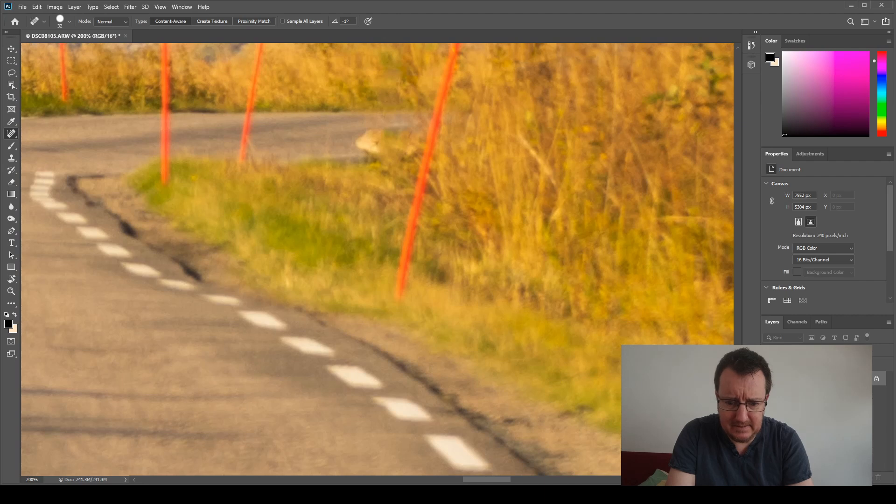
{"action": "scroll", "coordinate": [377, 259], "scroll_direction": "up", "scroll_amount": 7}
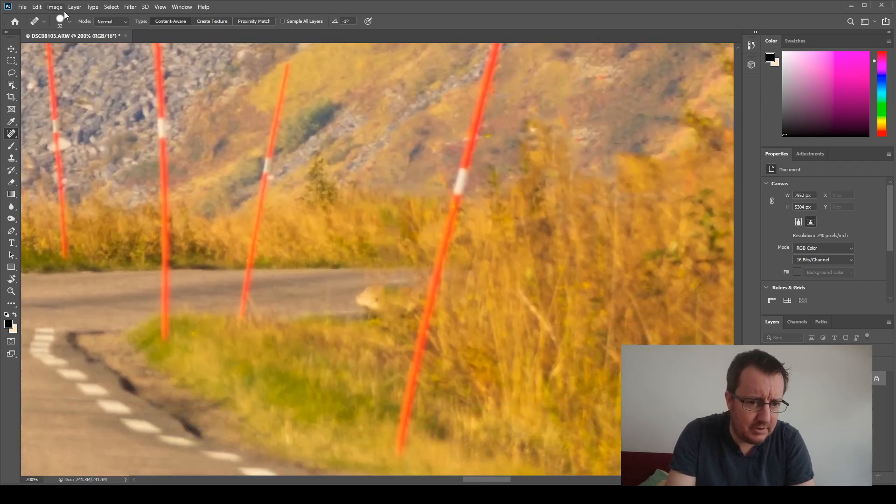
{"action": "key", "text": "bracketleft"}
{"action": "key", "text": "bracketleft"}
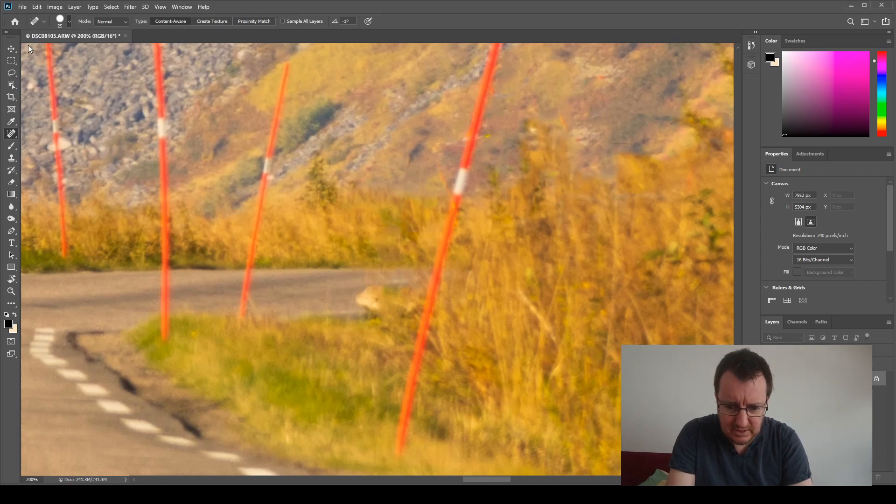
{"action": "mouse_move", "coordinate": [405, 443]}
{"action": "left_mouse_down"}
{"action": "mouse_move", "coordinate": [428, 308]}
{"action": "mouse_move", "coordinate": [428, 317]}
{"action": "left_mouse_up"}
{"action": "left_click", "coordinate": [428, 286]}
{"action": "mouse_move", "coordinate": [441, 267]}
{"action": "left_mouse_down"}
{"action": "mouse_move", "coordinate": [437, 281]}
{"action": "mouse_move", "coordinate": [447, 215]}
{"action": "mouse_move", "coordinate": [449, 233]}
{"action": "left_mouse_up"}
{"action": "left_click_drag", "start_coordinate": [453, 199], "coordinate": [463, 163]}
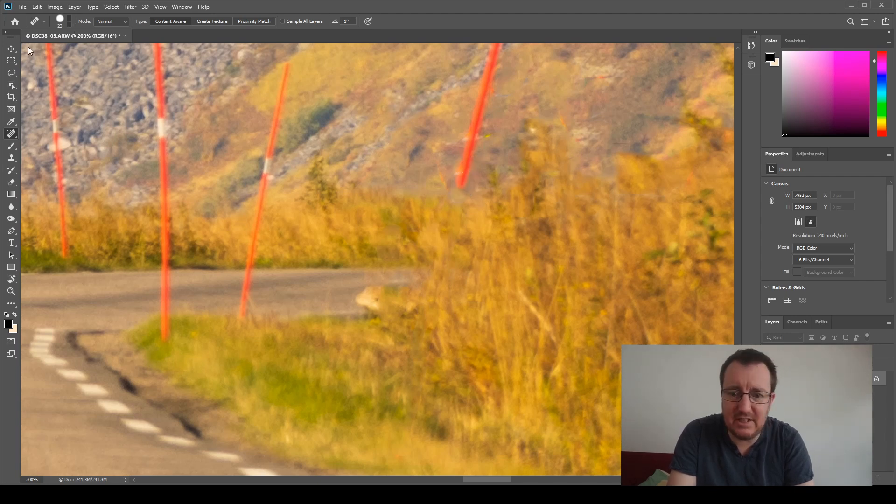
Step: Reduce the brush size to 18 and heal away the rest of that pole against the hillside
{"action": "key", "text": "bracketleft"}
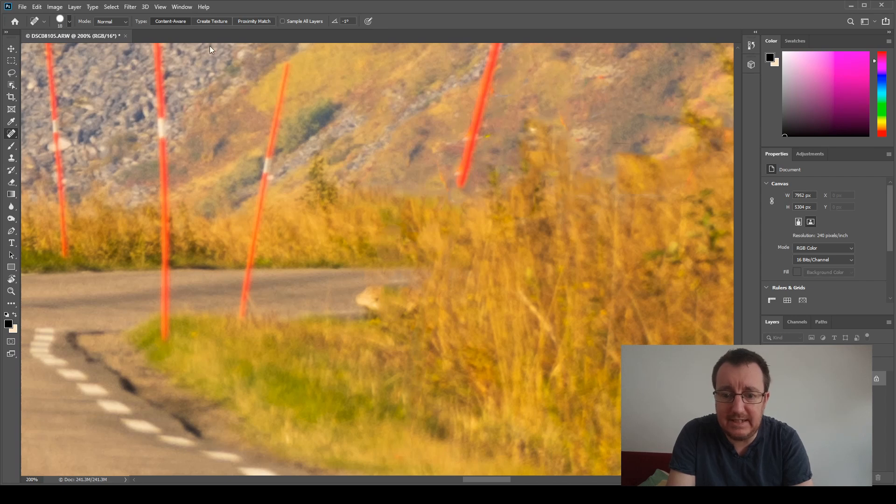
{"action": "mouse_move", "coordinate": [461, 181]}
{"action": "left_mouse_down"}
{"action": "mouse_move", "coordinate": [486, 78]}
{"action": "mouse_move", "coordinate": [480, 105]}
{"action": "left_mouse_up"}
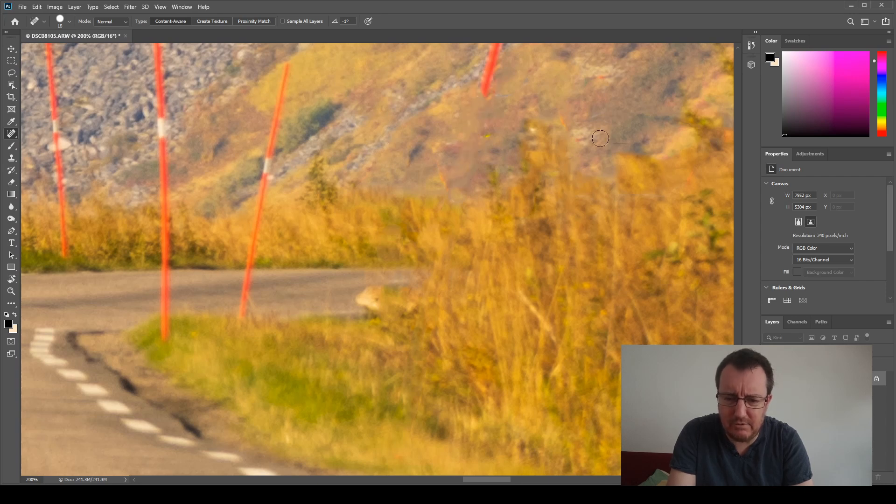
{"action": "scroll", "coordinate": [377, 259], "scroll_direction": "up", "scroll_amount": 5}
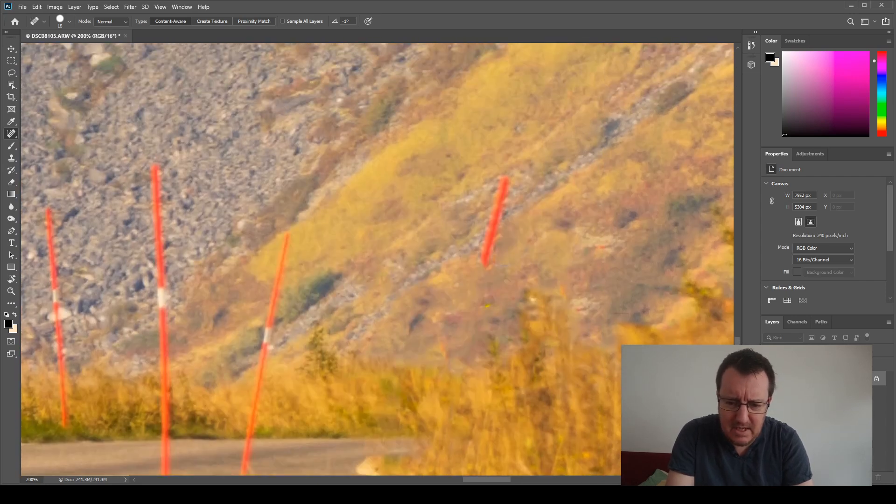
{"action": "mouse_move", "coordinate": [492, 250]}
{"action": "left_mouse_down"}
{"action": "mouse_move", "coordinate": [487, 256]}
{"action": "mouse_move", "coordinate": [507, 176]}
{"action": "left_mouse_up"}
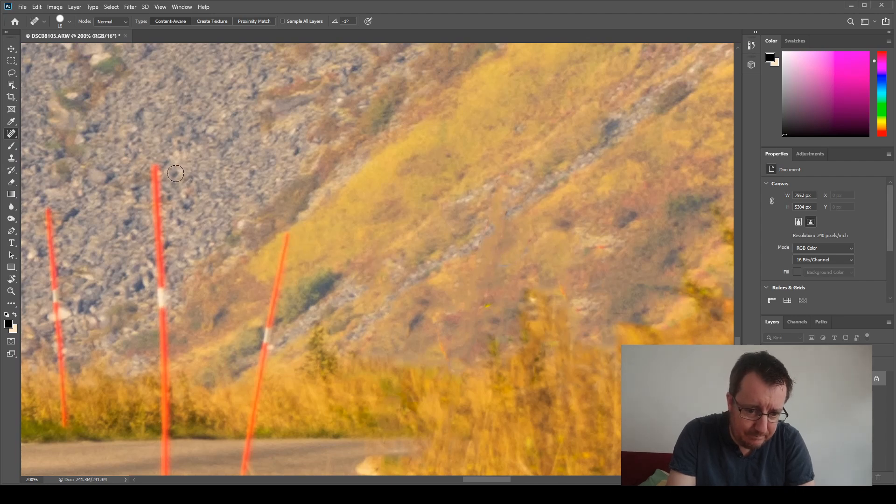
Step: Remove the tall upright red marker pole at the inner tip of the bend, from its top down to the grass
{"action": "left_click_drag", "start_coordinate": [155, 169], "coordinate": [163, 285]}
{"action": "left_click_drag", "start_coordinate": [162, 210], "coordinate": [164, 233]}
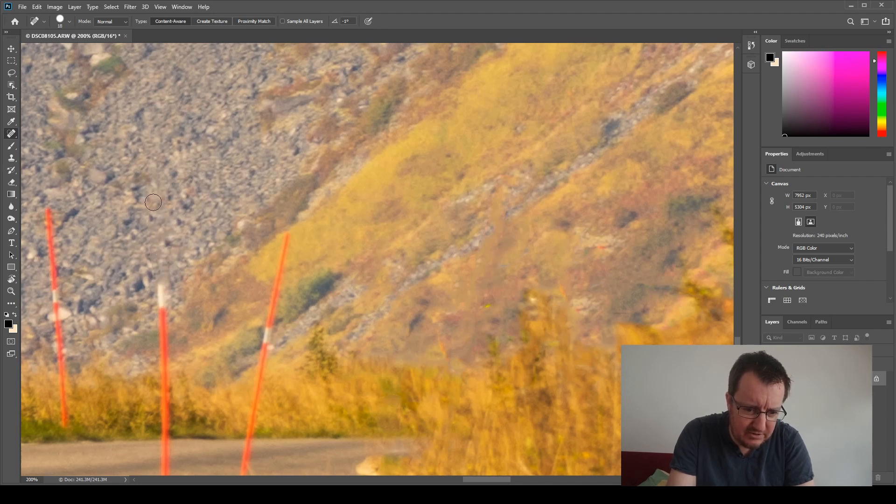
{"action": "left_click_drag", "start_coordinate": [164, 287], "coordinate": [167, 443]}
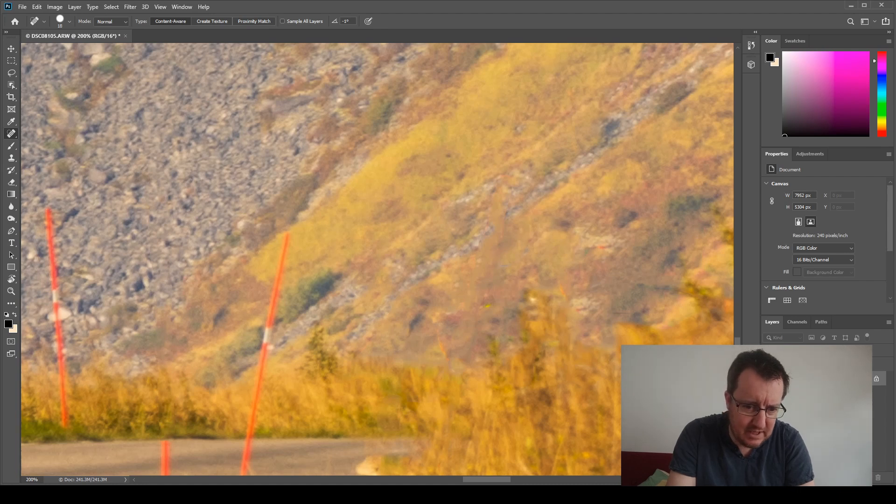
{"action": "scroll", "coordinate": [473, 331], "scroll_direction": "down", "scroll_amount": 5}
{"action": "left_click_drag", "start_coordinate": [166, 205], "coordinate": [166, 270]}
Step: Heal away the thin leaning red marker pole beside the bend, from its base in the grass to its tip
{"action": "left_click_drag", "start_coordinate": [242, 244], "coordinate": [275, 45]}
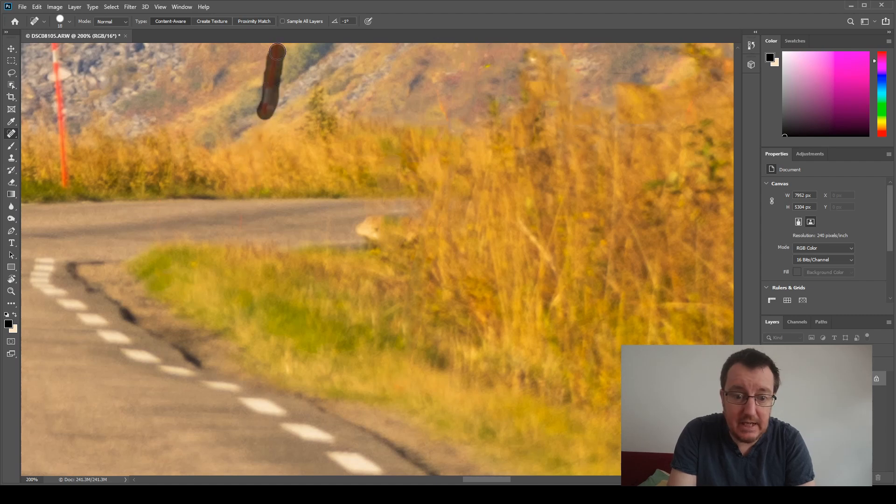
{"action": "scroll", "coordinate": [288, 143], "scroll_direction": "up", "scroll_amount": 3}
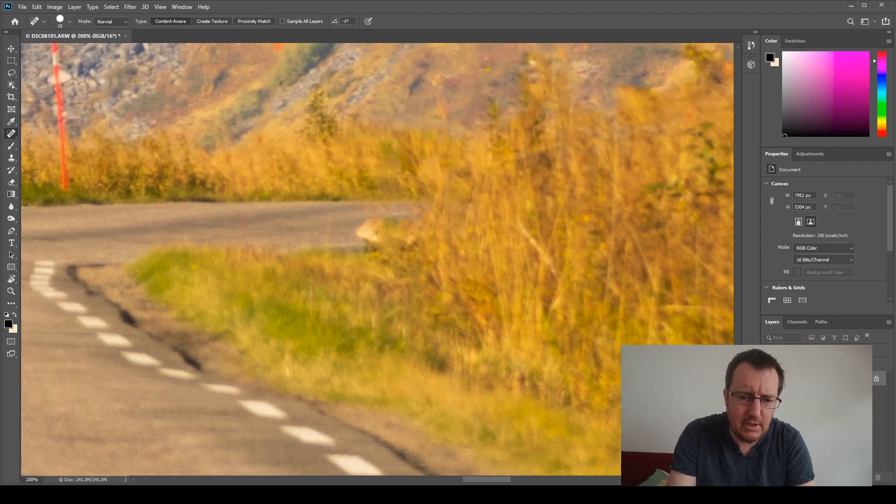
{"action": "left_click_drag", "start_coordinate": [287, 143], "coordinate": [275, 189]}
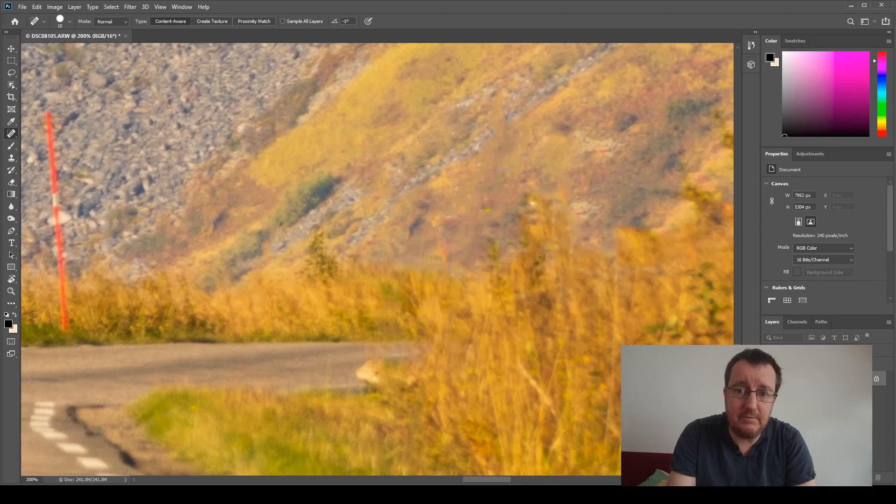
Step: Remove the remaining red marker poles along the far side of the bend and the road's left verge
{"action": "scroll", "coordinate": [331, 187], "scroll_direction": "left", "scroll_amount": 5}
{"action": "left_click_drag", "start_coordinate": [330, 113], "coordinate": [344, 259]}
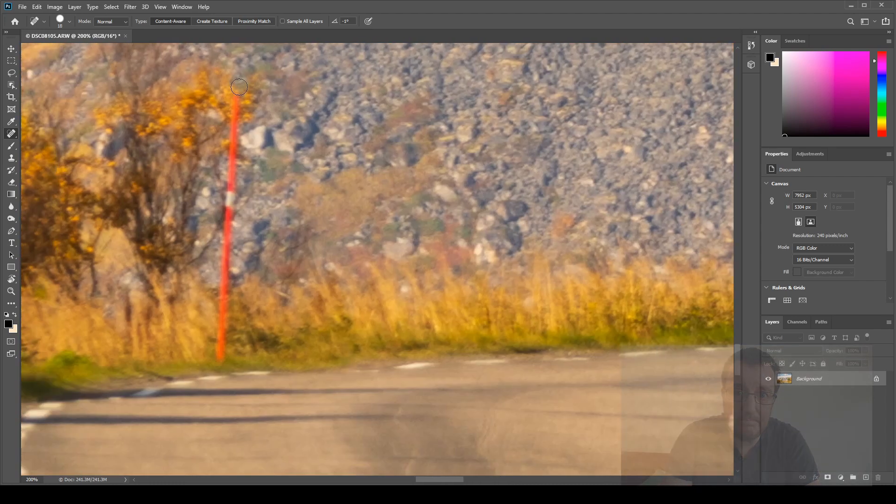
{"action": "left_click_drag", "start_coordinate": [229, 135], "coordinate": [231, 308]}
{"action": "left_click_drag", "start_coordinate": [348, 56], "coordinate": [353, 364]}
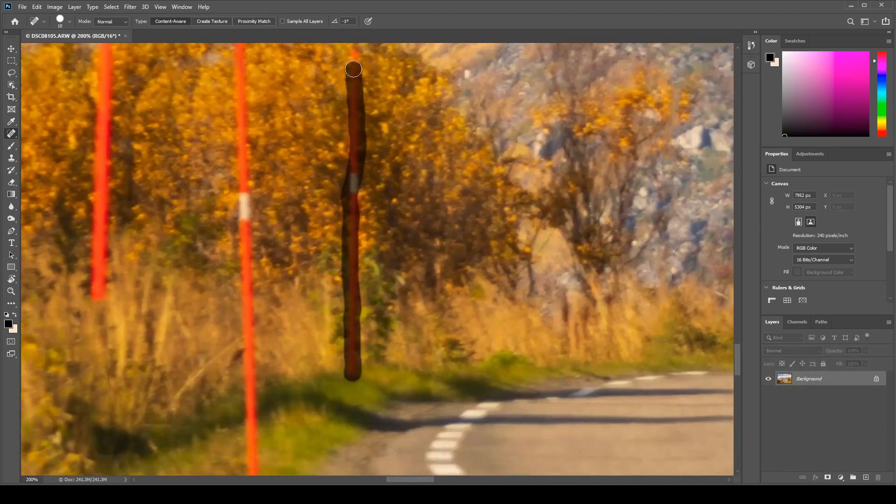
{"action": "left_click_drag", "start_coordinate": [101, 154], "coordinate": [96, 224]}
{"action": "left_click_drag", "start_coordinate": [96, 224], "coordinate": [96, 231]}
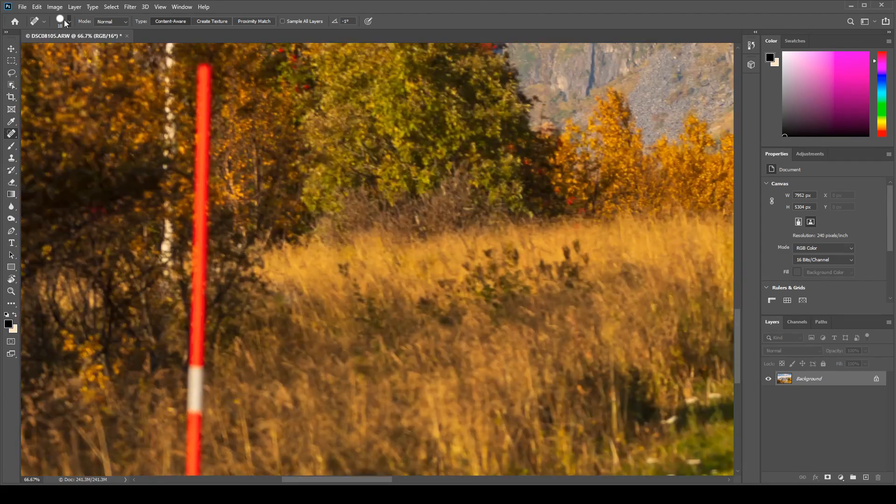
Step: Enlarge the healing brush and remove the large foreground red-and-white marker pole and the pale utility pole among the left trees
{"action": "left_click_drag", "start_coordinate": [203, 66], "coordinate": [198, 378]}
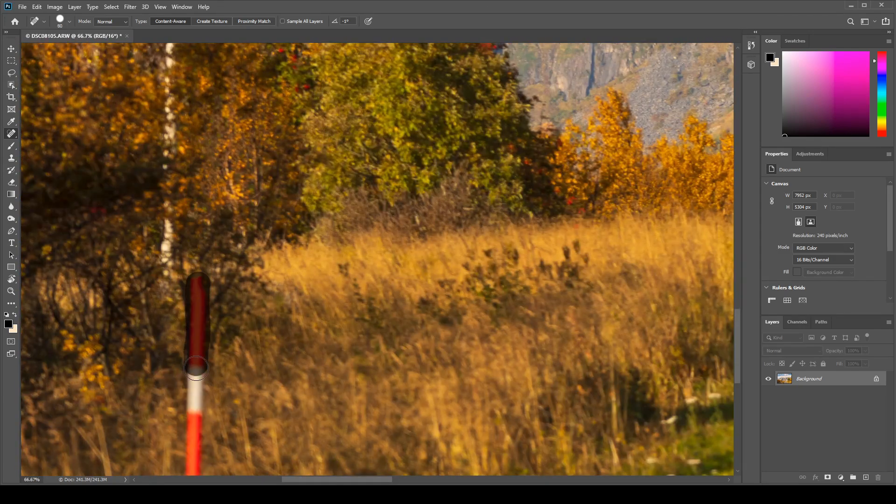
{"action": "left_click_drag", "start_coordinate": [168, 303], "coordinate": [177, 70]}
{"action": "left_click_drag", "start_coordinate": [190, 100], "coordinate": [200, 140]}
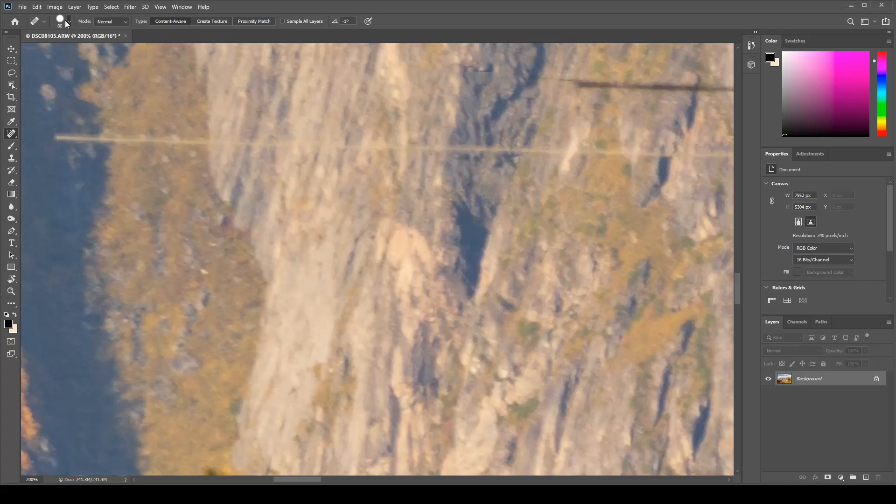
Step: Heal away the dark and light overhead cables across the mountain face, section by section, with brush size 19
{"action": "left_click_drag", "start_coordinate": [201, 145], "coordinate": [490, 145]}
{"action": "left_click_drag", "start_coordinate": [728, 92], "coordinate": [620, 91]}
{"action": "left_click_drag", "start_coordinate": [485, 68], "coordinate": [461, 68]}
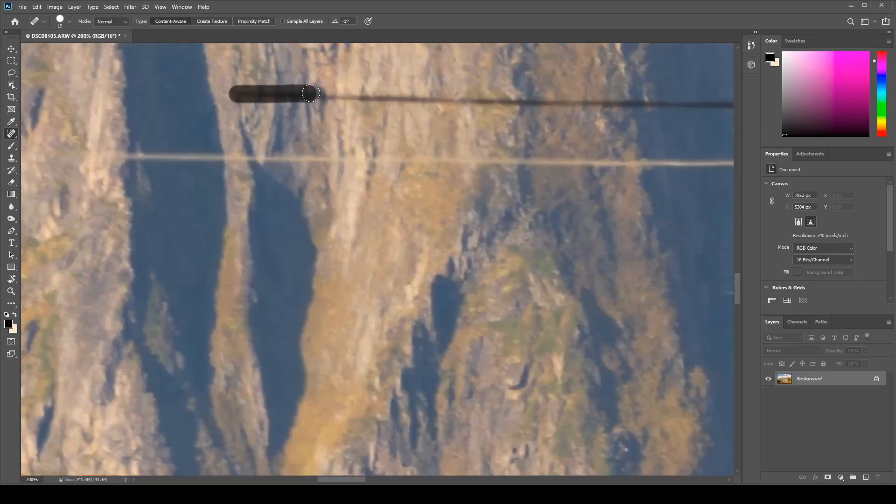
{"action": "left_click_drag", "start_coordinate": [733, 156], "coordinate": [157, 156]}
{"action": "left_click_drag", "start_coordinate": [230, 110], "coordinate": [424, 106]}
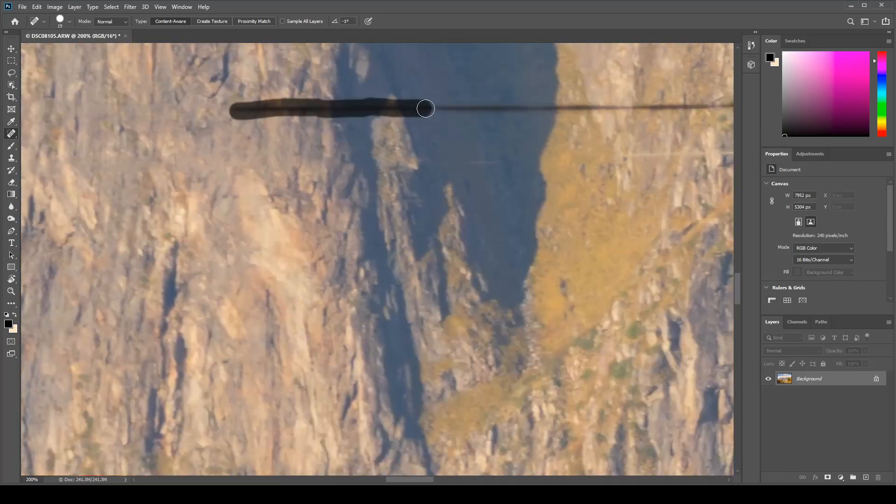
{"action": "left_click_drag", "start_coordinate": [149, 106], "coordinate": [295, 103]}
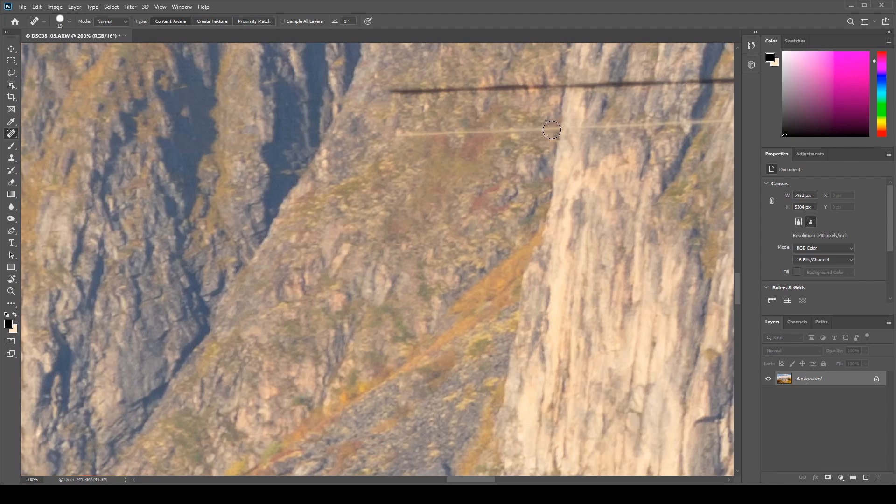
{"action": "left_click_drag", "start_coordinate": [551, 130], "coordinate": [396, 133]}
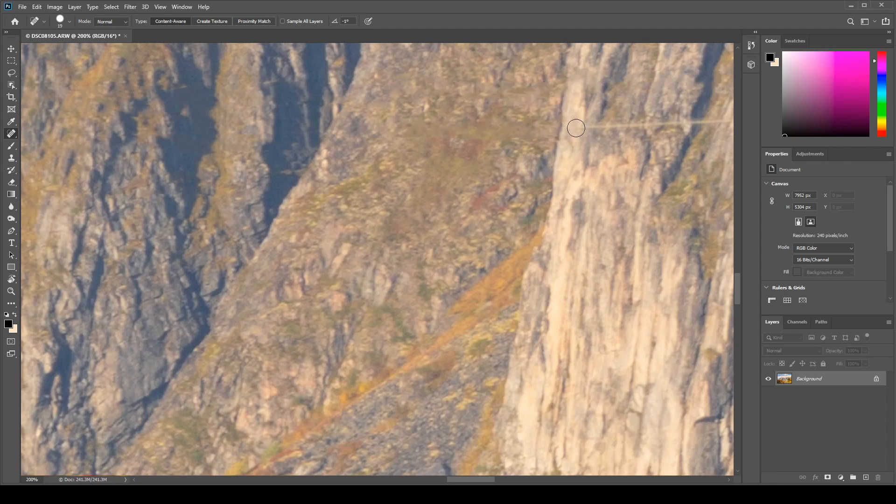
{"action": "left_click_drag", "start_coordinate": [256, 81], "coordinate": [607, 64]}
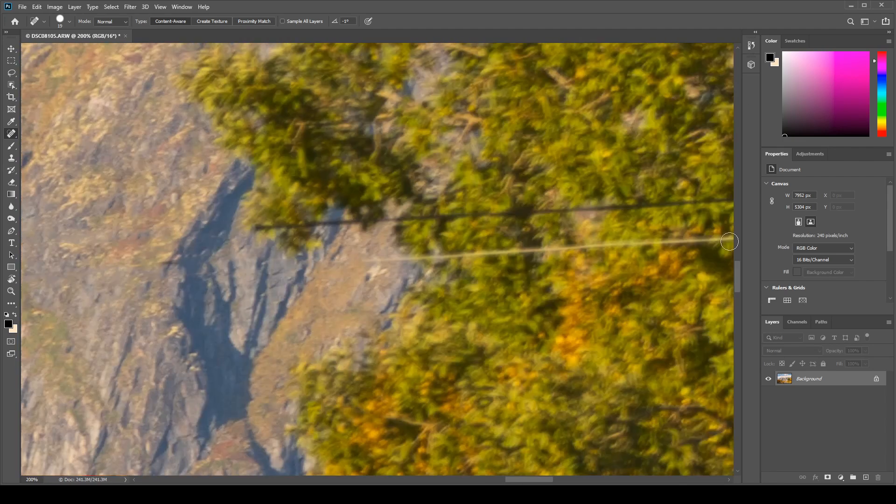
Step: Remove both overhead cables where they cross the green and orange trees right of the road
{"action": "left_click_drag", "start_coordinate": [733, 210], "coordinate": [387, 212]}
{"action": "left_click_drag", "start_coordinate": [345, 217], "coordinate": [318, 226]}
{"action": "left_click_drag", "start_coordinate": [201, 237], "coordinate": [602, 210]}
{"action": "left_click_drag", "start_coordinate": [540, 180], "coordinate": [621, 180]}
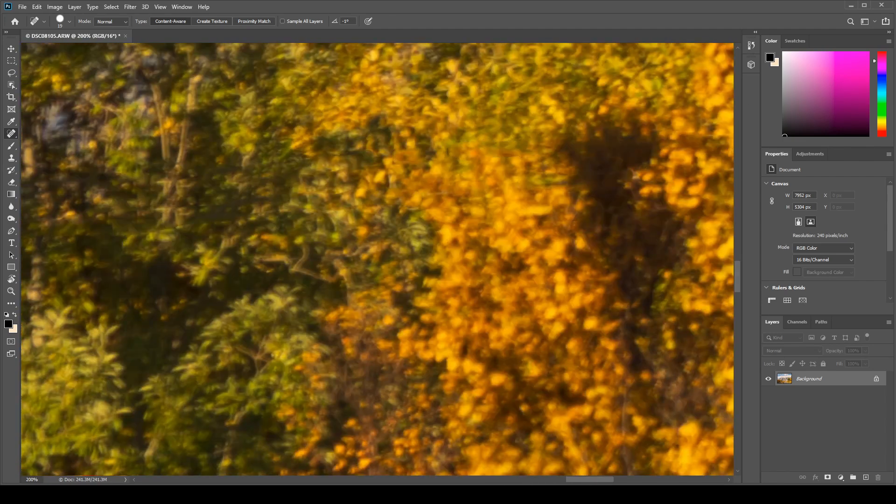
Step: Apply Color Efex Pro 4 to the whole retouched photo as its own layer
{"action": "key", "text": "ctrl+0"}
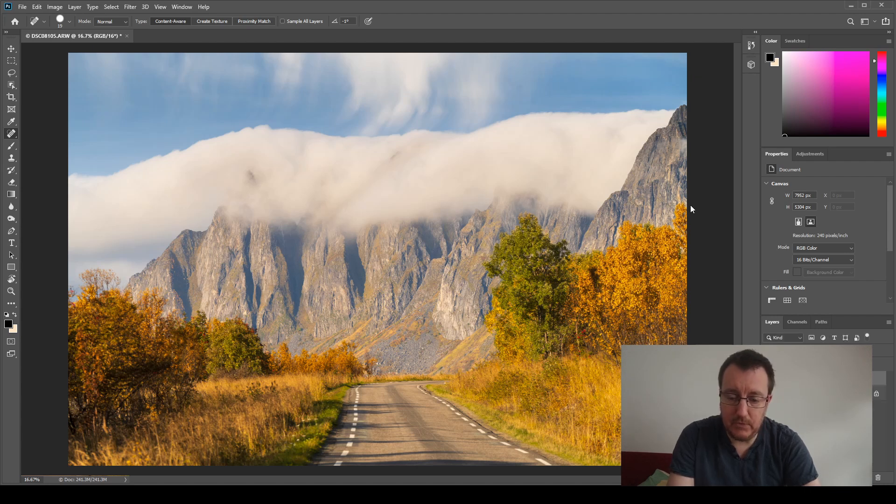
{"action": "left_click", "coordinate": [645, 199]}
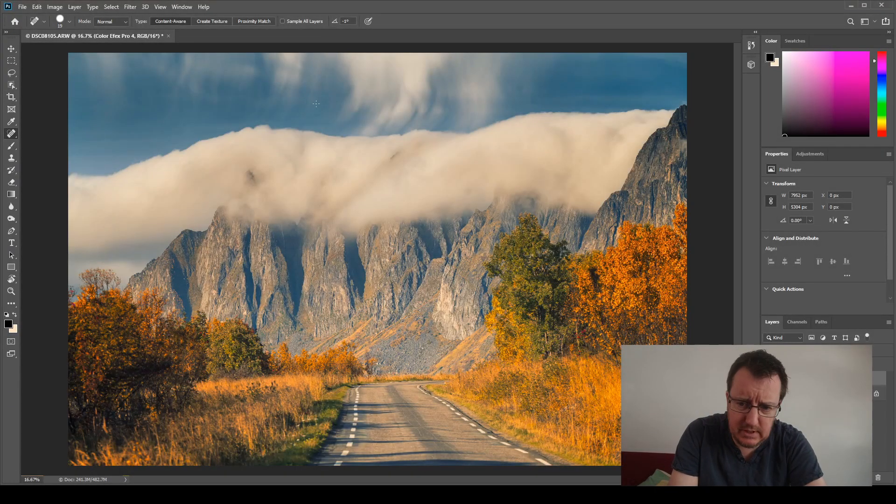
Step: Enlarge the healing brush and remove the dark dust spots in the cloud bank above the mountains
{"action": "key", "text": "ctrl+plus"}
{"action": "key", "text": "ctrl+plus"}
{"action": "key", "text": "ctrl+plus"}
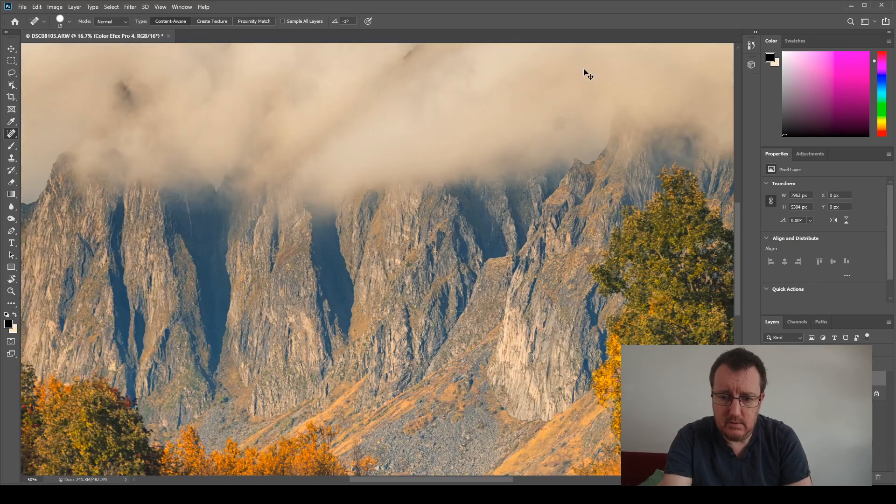
{"action": "key", "text": "ctrl+plus"}
{"action": "left_click_drag", "start_coordinate": [740, 281], "coordinate": [743, 160]}
{"action": "scroll", "coordinate": [650, 263], "scroll_direction": "down", "scroll_amount": 10}
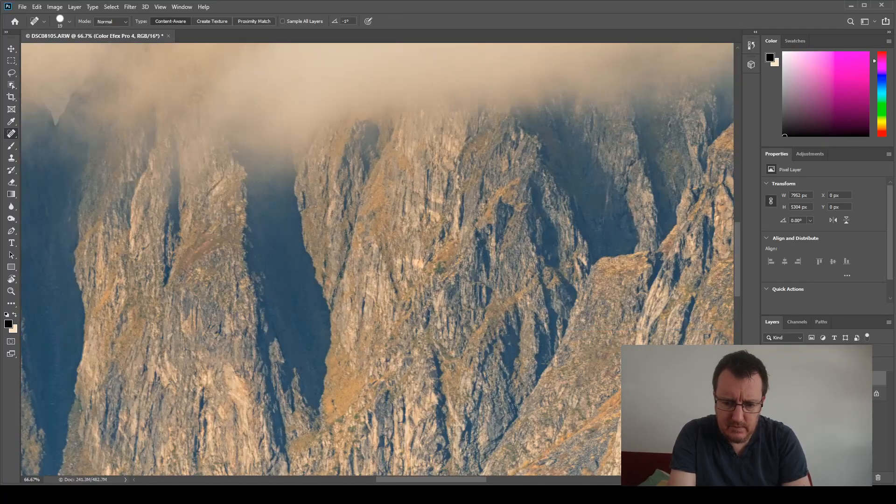
{"action": "left_click", "coordinate": [736, 212]}
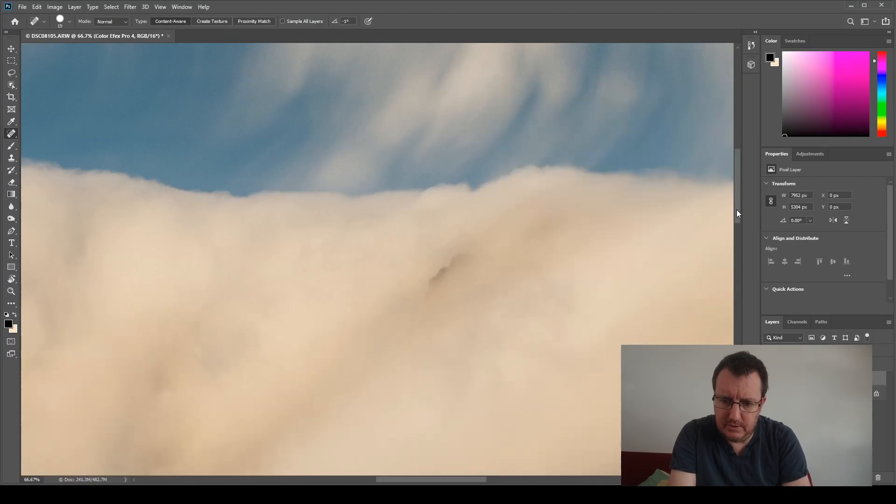
{"action": "left_click_drag", "start_coordinate": [435, 482], "coordinate": [481, 478]}
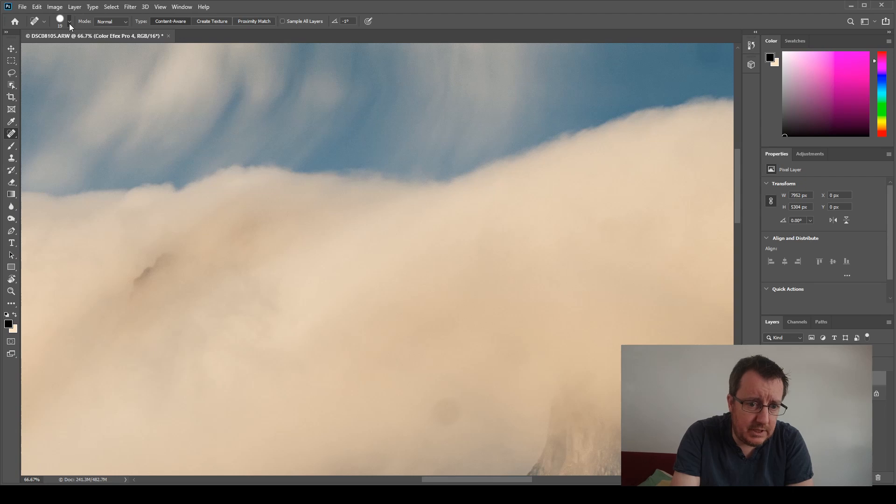
{"action": "left_click_drag", "start_coordinate": [448, 406], "coordinate": [446, 406]}
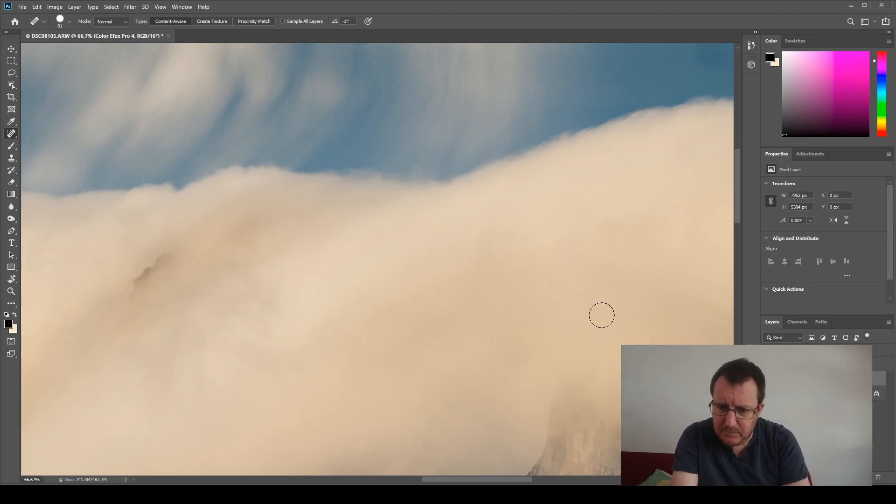
{"action": "left_click_drag", "start_coordinate": [622, 226], "coordinate": [612, 225]}
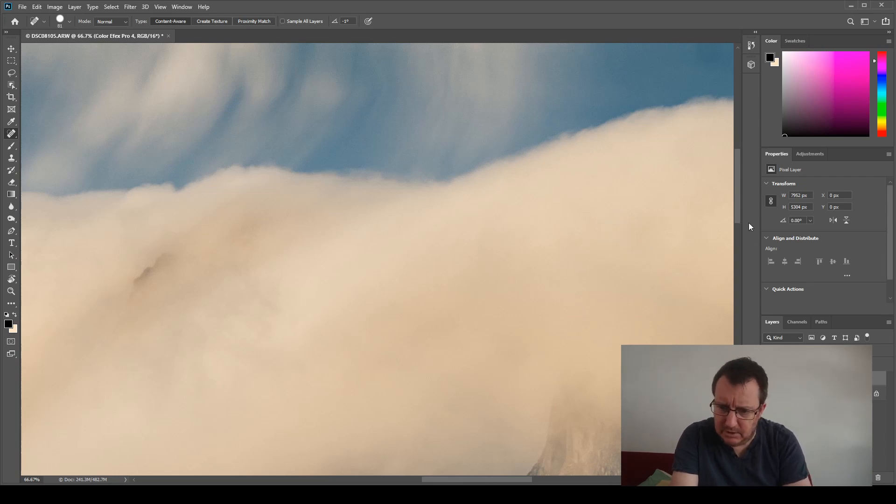
Step: Heal the remaining dust spots in the blue sky above the right part of the cloud bank
{"action": "mouse_move", "coordinate": [737, 222]}
{"action": "left_mouse_down"}
{"action": "mouse_move", "coordinate": [737, 194]}
{"action": "mouse_move", "coordinate": [706, 205]}
{"action": "left_mouse_up"}
{"action": "left_click_drag", "start_coordinate": [655, 154], "coordinate": [650, 154]}
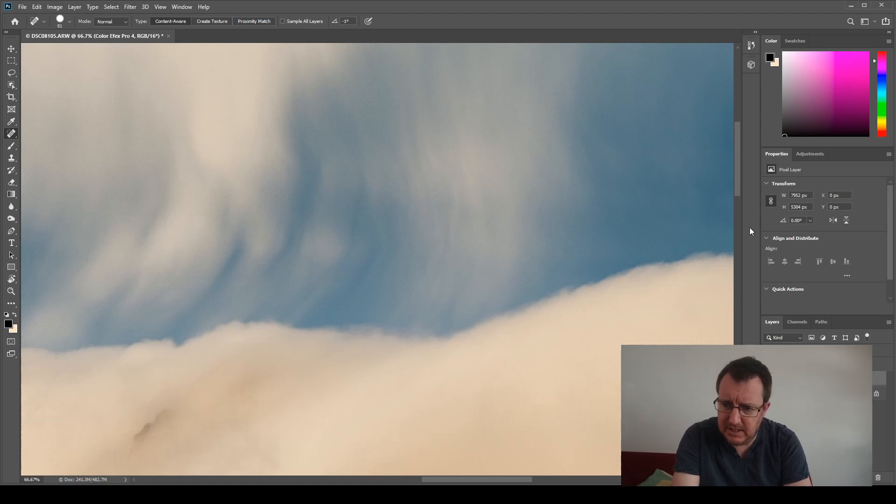
{"action": "left_click_drag", "start_coordinate": [736, 195], "coordinate": [738, 168]}
{"action": "left_click_drag", "start_coordinate": [519, 477], "coordinate": [566, 481]}
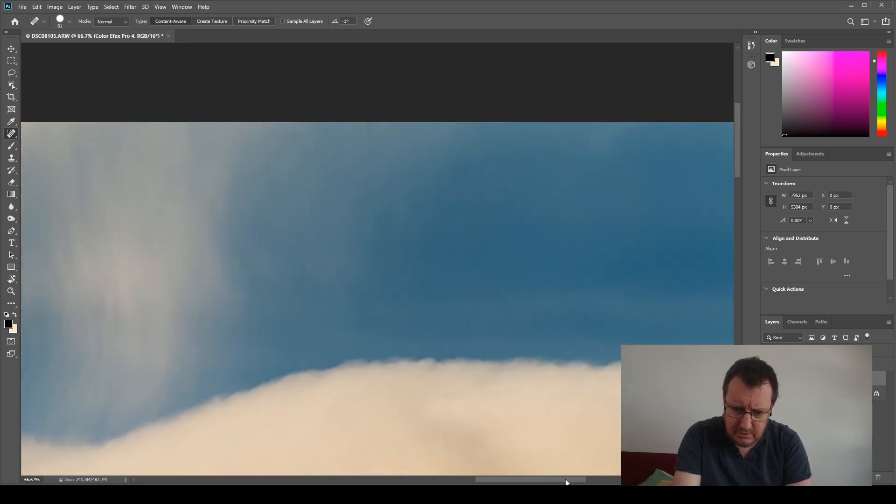
{"action": "left_click", "coordinate": [458, 163]}
{"action": "left_click", "coordinate": [419, 192]}
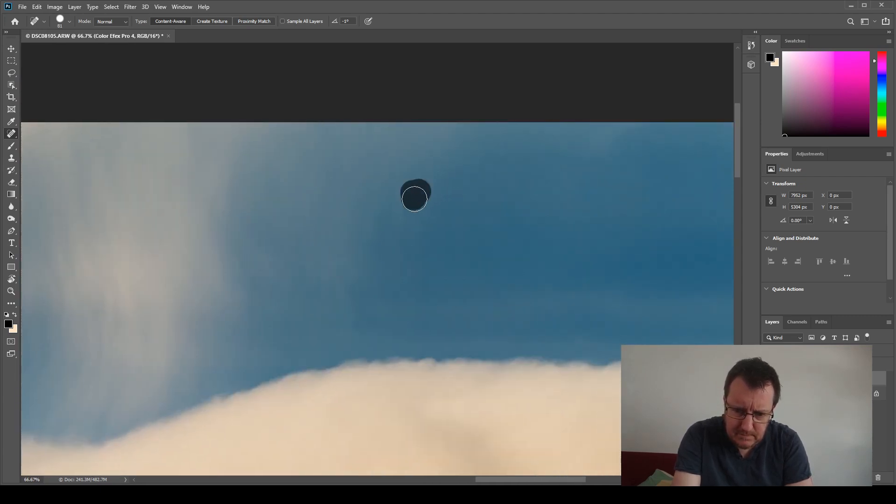
{"action": "left_click_drag", "start_coordinate": [737, 147], "coordinate": [742, 207]}
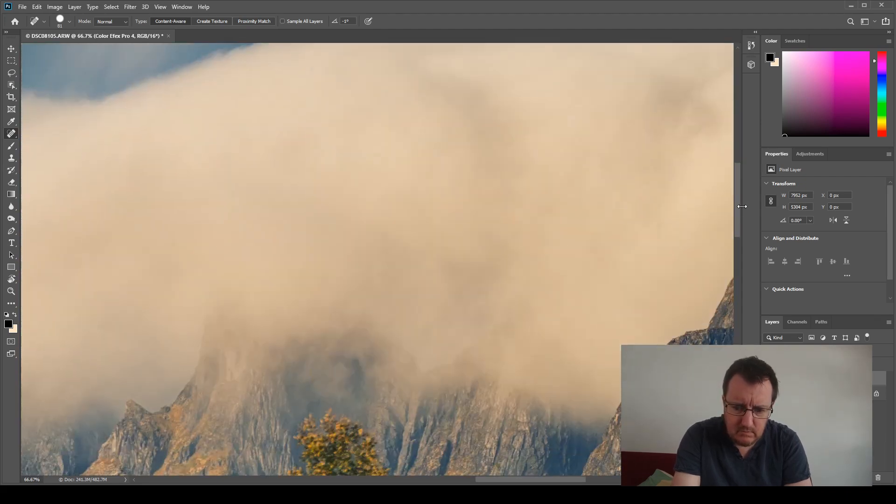
{"action": "key", "text": "ctrl+minus"}
{"action": "key", "text": "ctrl+minus"}
{"action": "key", "text": "ctrl+minus"}
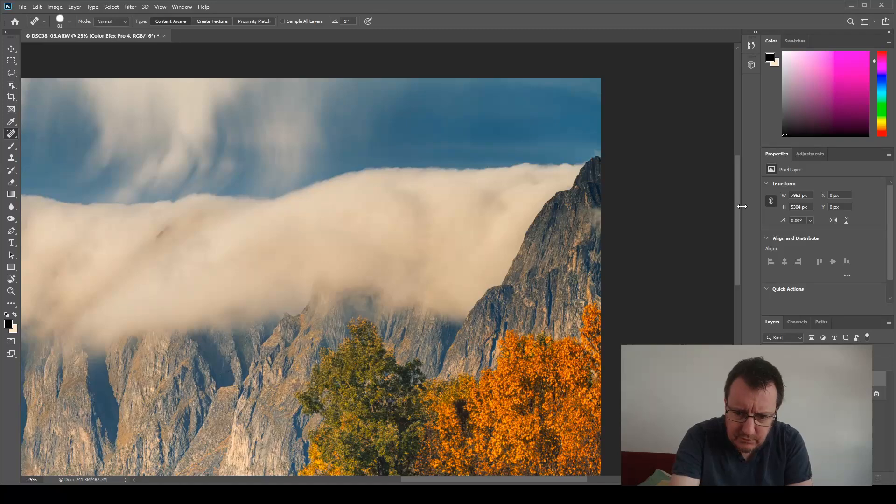
{"action": "key", "text": "ctrl+minus"}
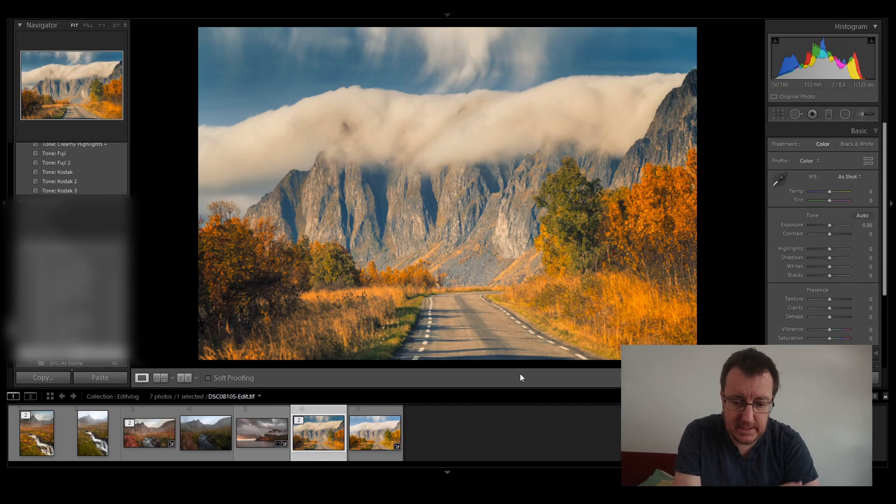
Step: In Lightroom, reset all develop settings of DSC08105.ARW and compare it with DSC08105-Edit.tif
{"action": "left_click", "coordinate": [373, 436]}
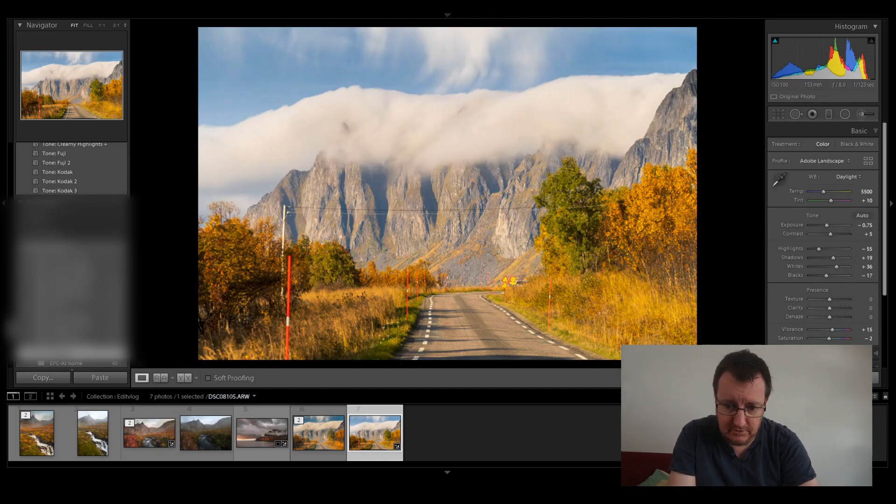
{"action": "left_click", "coordinate": [851, 378]}
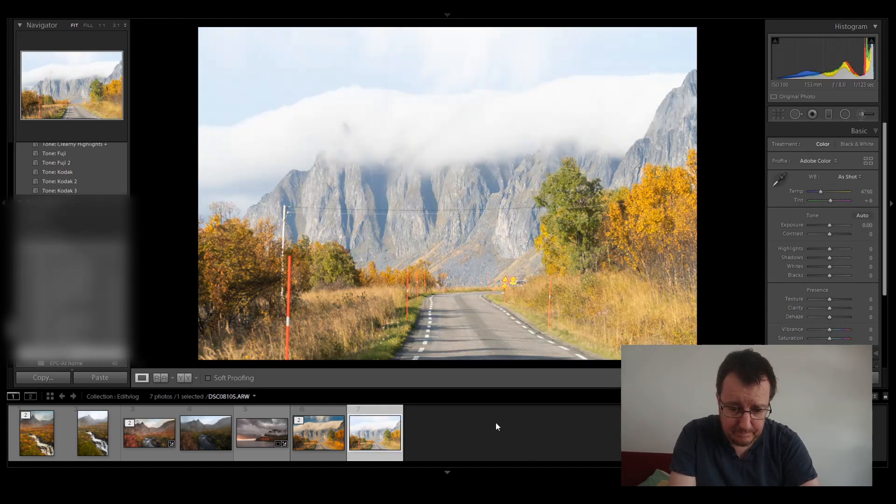
{"action": "left_click", "coordinate": [319, 438]}
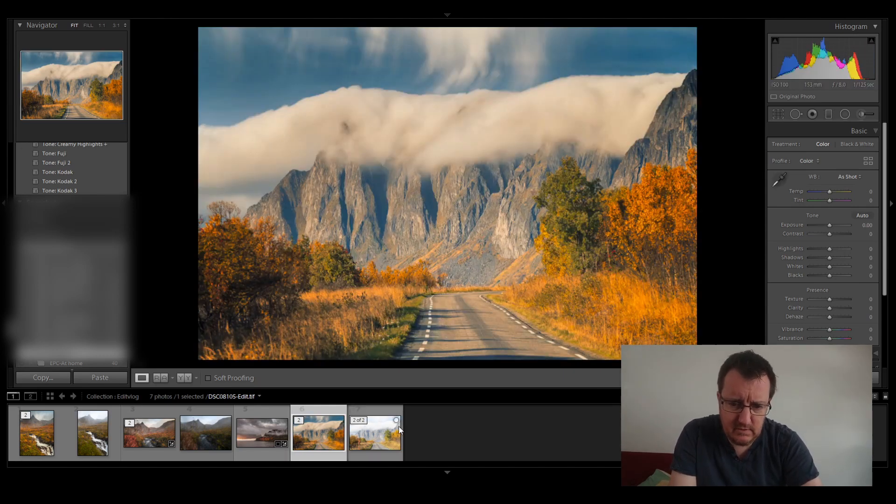
{"action": "left_click", "coordinate": [377, 432]}
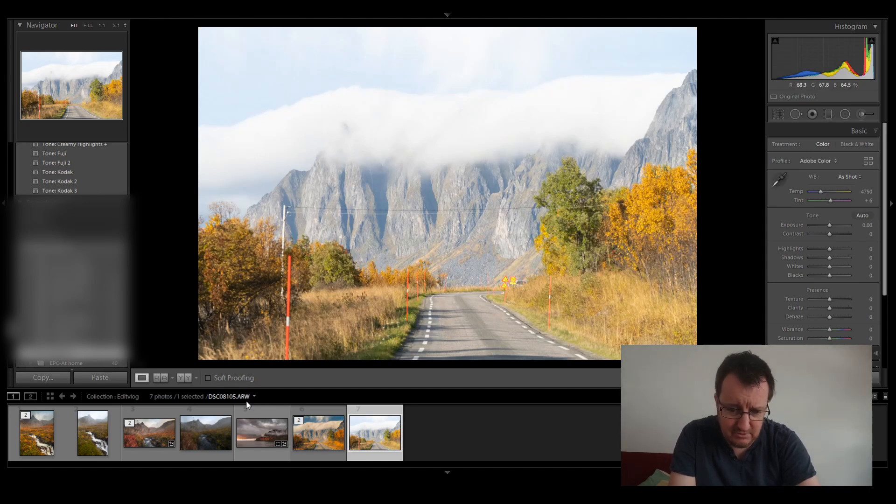
Step: Set Shadows to +31 and Exposure to +0.12 on DSC08105-Edit.tif
{"action": "left_click", "coordinate": [327, 436]}
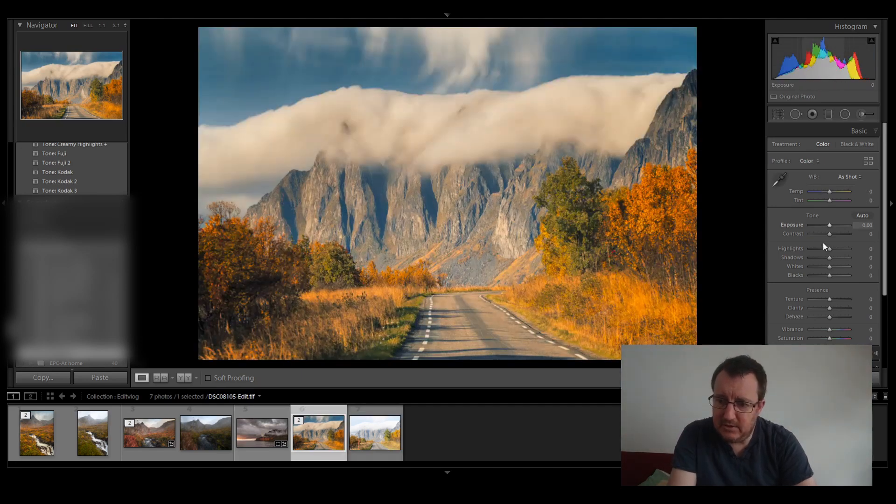
{"action": "left_click_drag", "start_coordinate": [836, 258], "coordinate": [837, 258]}
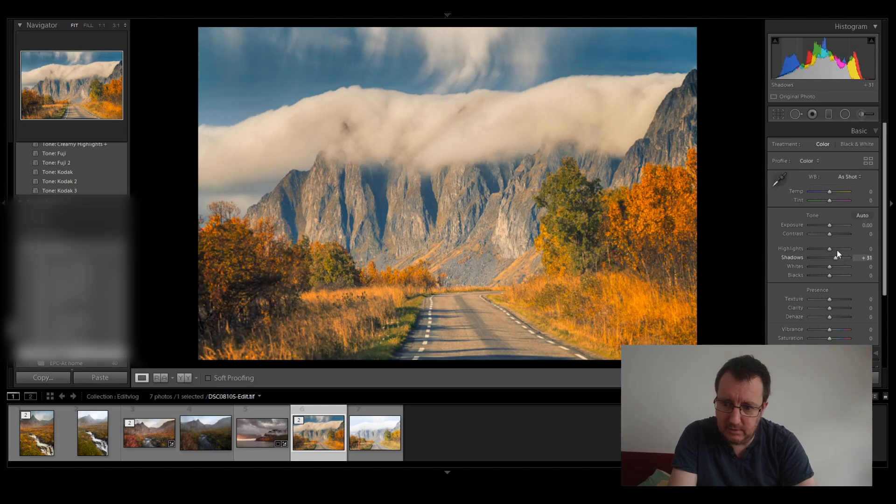
{"action": "left_click_drag", "start_coordinate": [830, 226], "coordinate": [831, 226]}
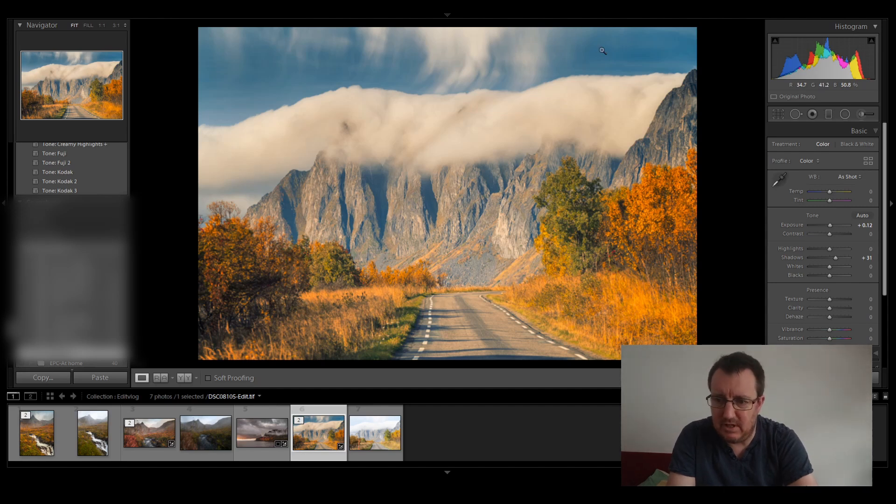
Step: Crop DSC08105-Edit.tif to a 16 x 9 aspect, framed to trim both the upper sky and the foreground road
{"action": "left_click", "coordinate": [778, 115]}
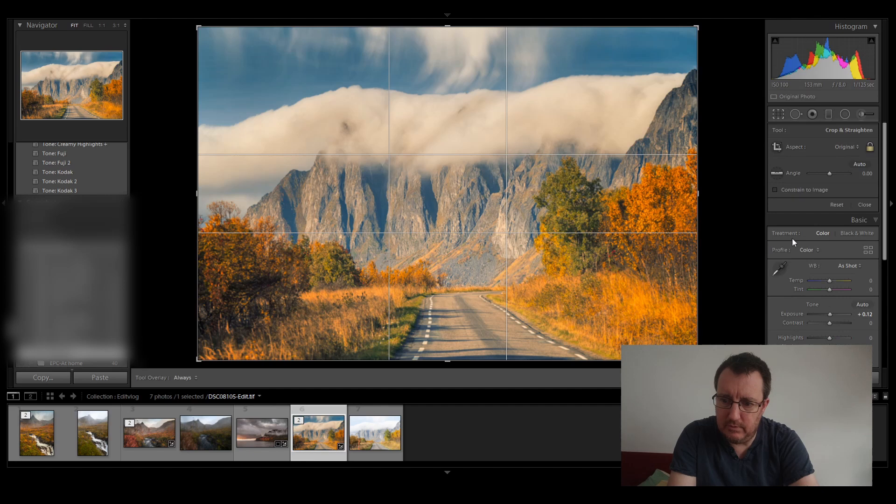
{"action": "left_click", "coordinate": [791, 254]}
{"action": "left_click_drag", "start_coordinate": [525, 232], "coordinate": [524, 219]}
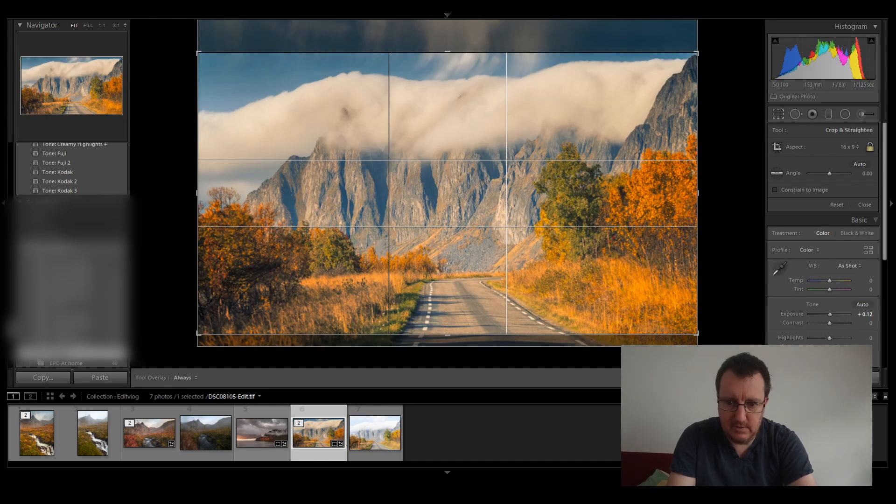
{"action": "key", "text": "Return"}
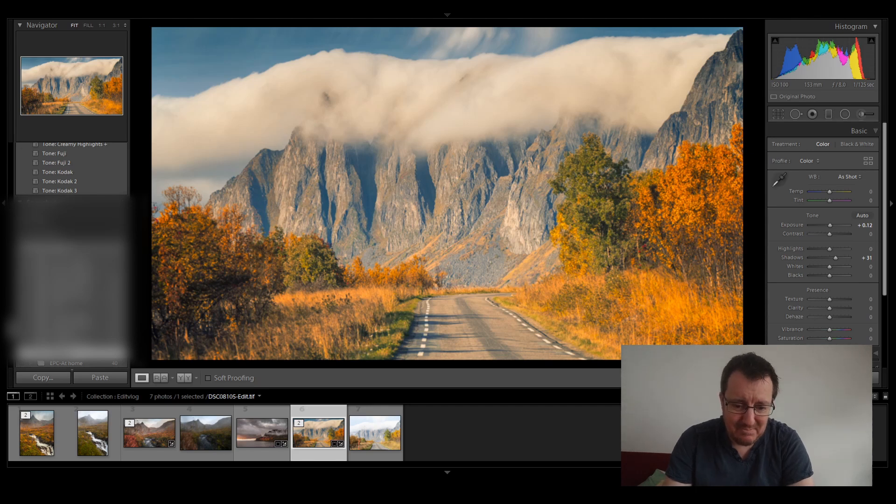
Step: Examine the sky beside the mountain in DSC06382.ARW at 1:1, then return to the full view
{"action": "left_click", "coordinate": [279, 450]}
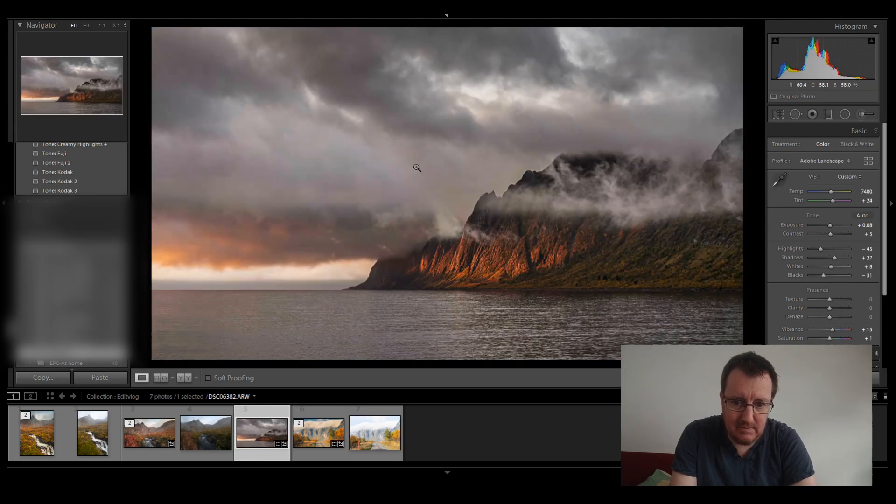
{"action": "left_click", "coordinate": [443, 190]}
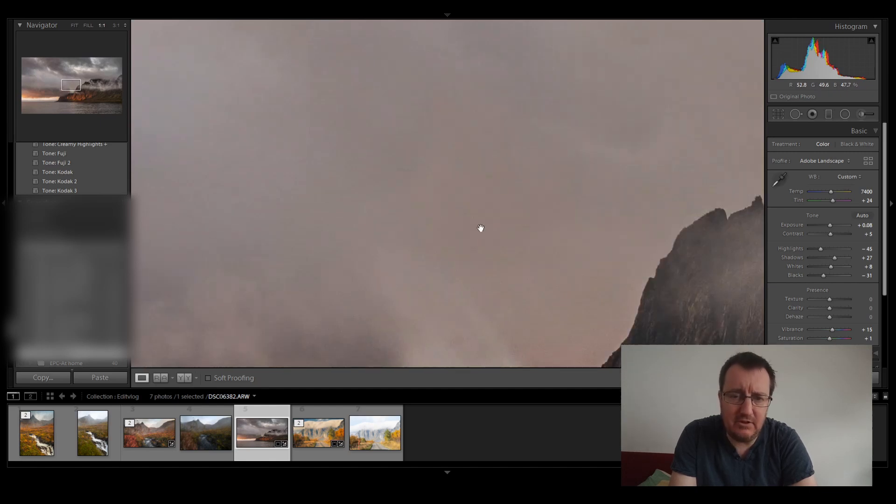
{"action": "left_click", "coordinate": [455, 194]}
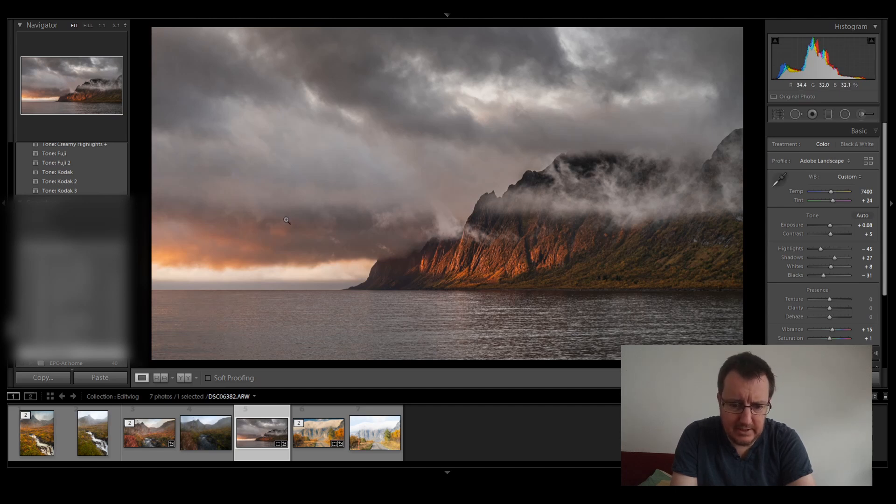
Step: Compare the cropped DSC08105-Edit.tif with the unedited DSC08105.ARW
{"action": "left_click", "coordinate": [319, 437]}
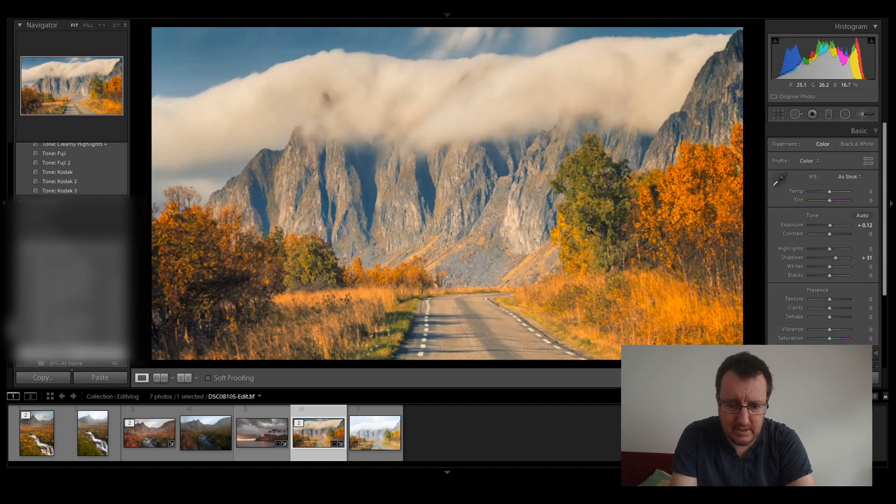
{"action": "left_click", "coordinate": [374, 435]}
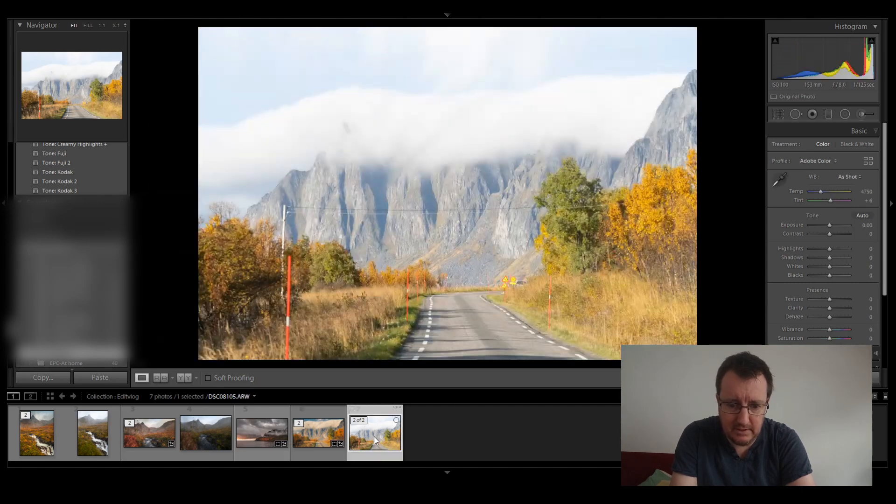
{"action": "left_click", "coordinate": [315, 446]}
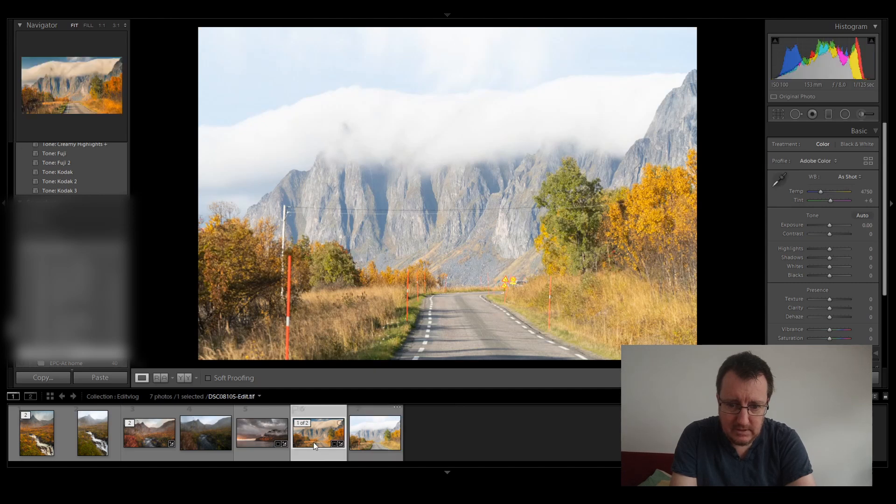